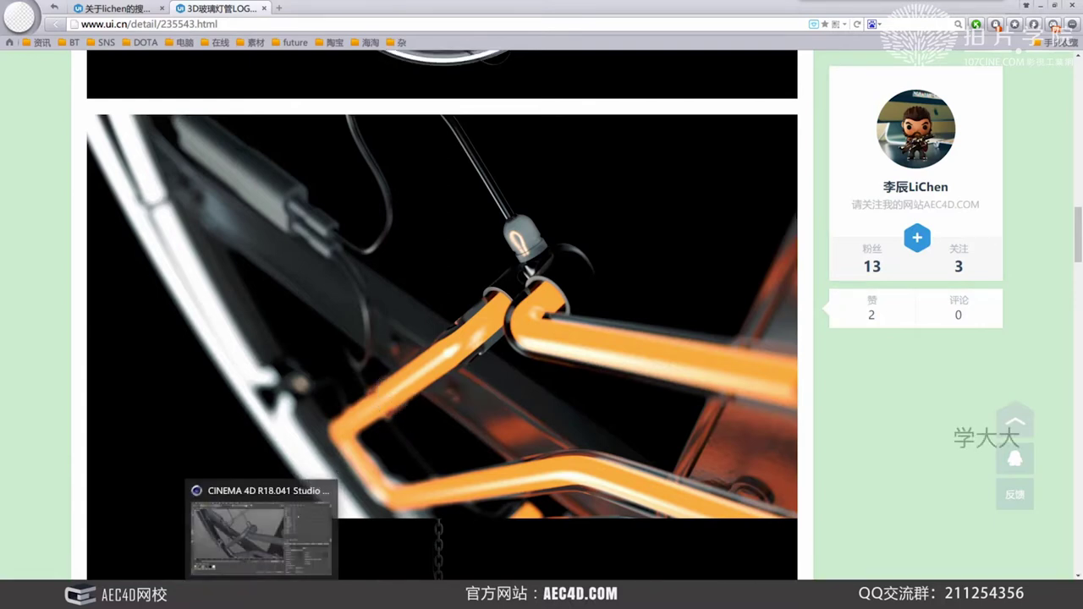
# - Switch to Cinema 4D, create a new material at the end of the material list and set its colour value (V) to about 9%
pyautogui.click(265, 594)
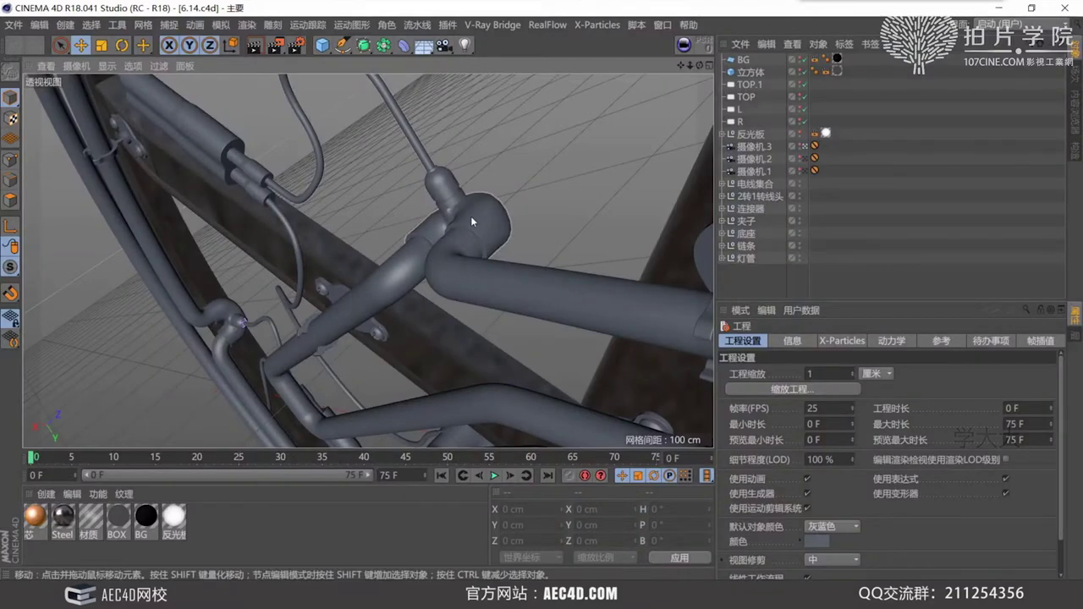
pyautogui.doubleClick(229, 523)
pyautogui.moveTo(37, 522); pyautogui.dragTo(220, 523)
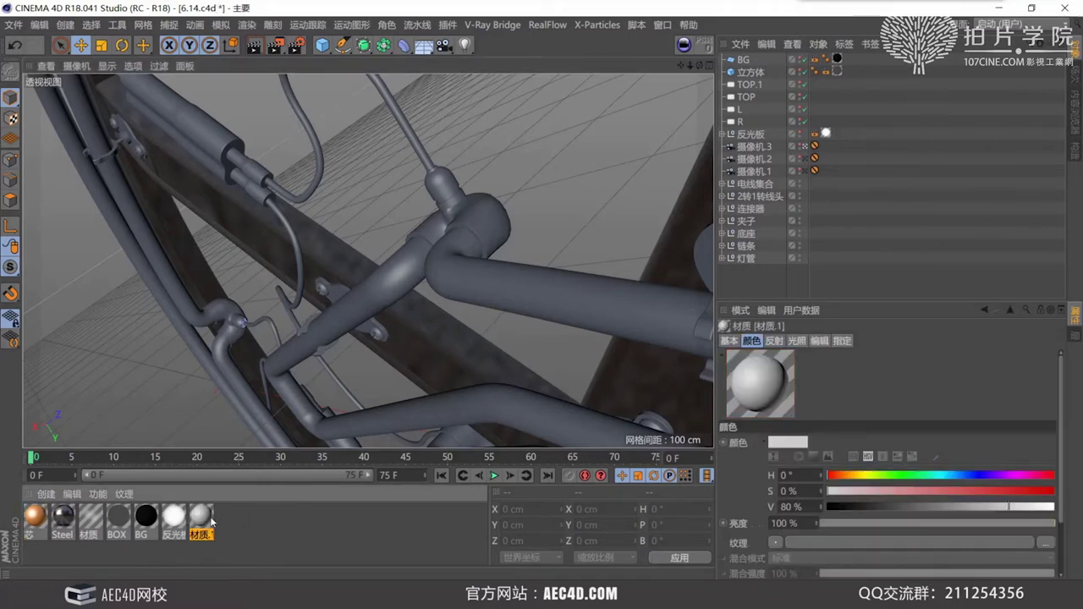
pyautogui.doubleClick(213, 523)
pyautogui.click(195, 209)
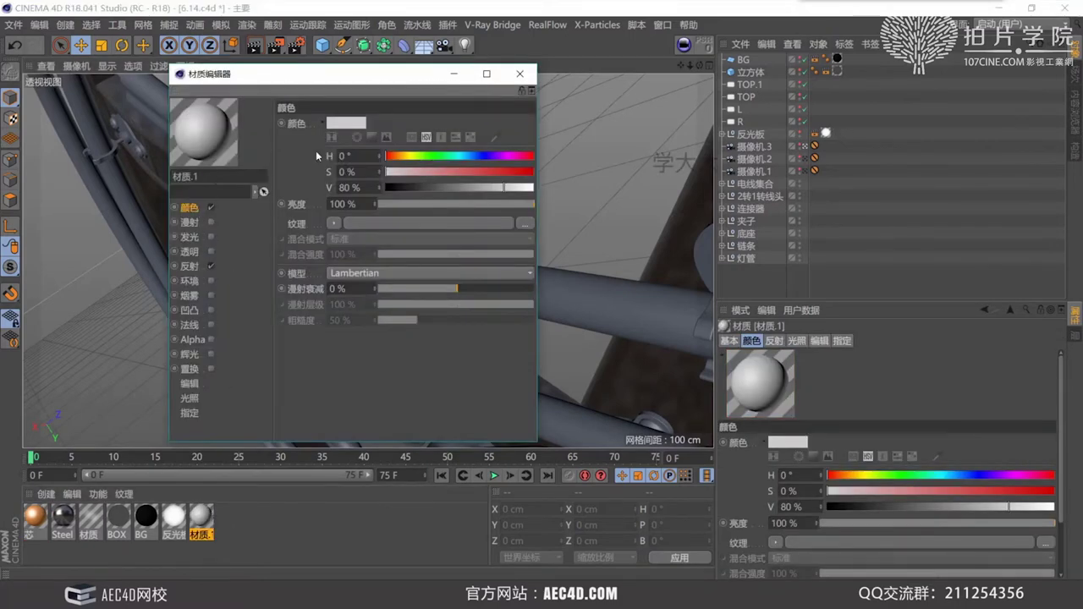
pyautogui.click(397, 186)
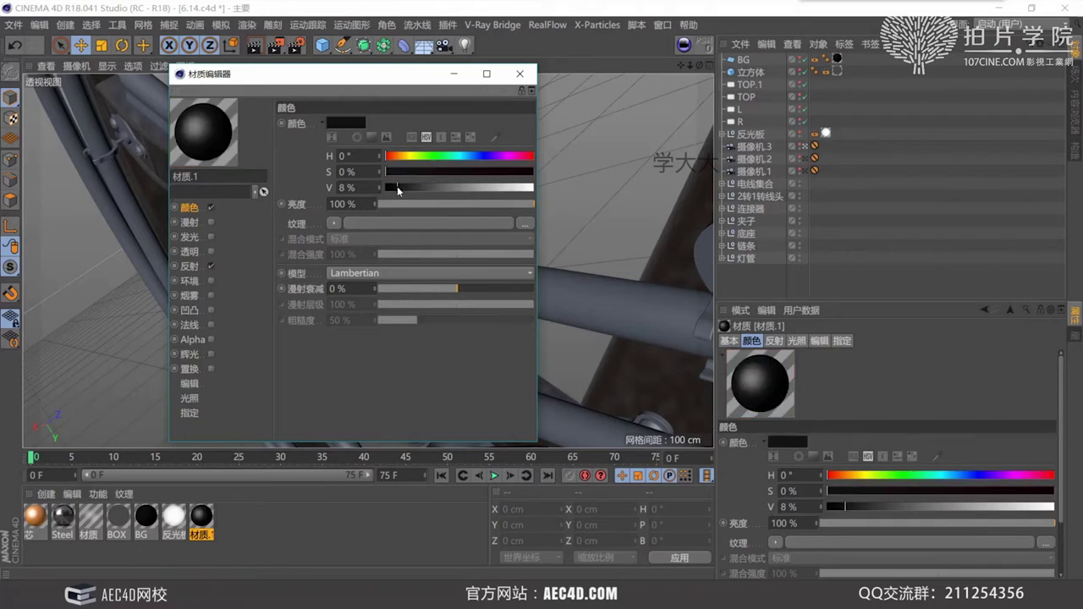
# - Change the type of the new material's default specular reflection layer to 高光 - Phong (传统), comparing it with Blinn
pyautogui.click(189, 265)
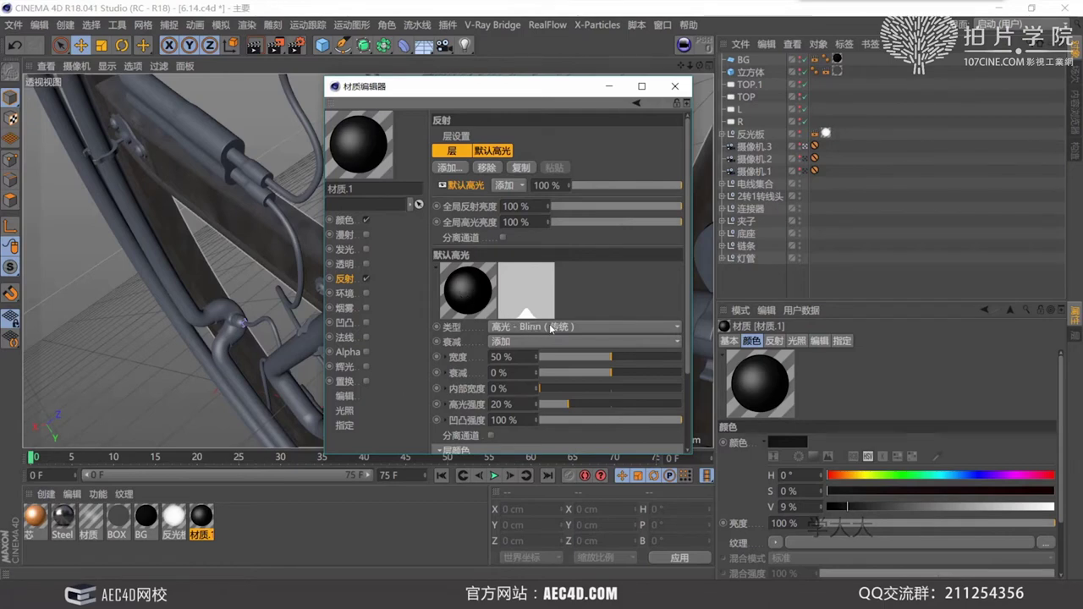
pyautogui.click(550, 325)
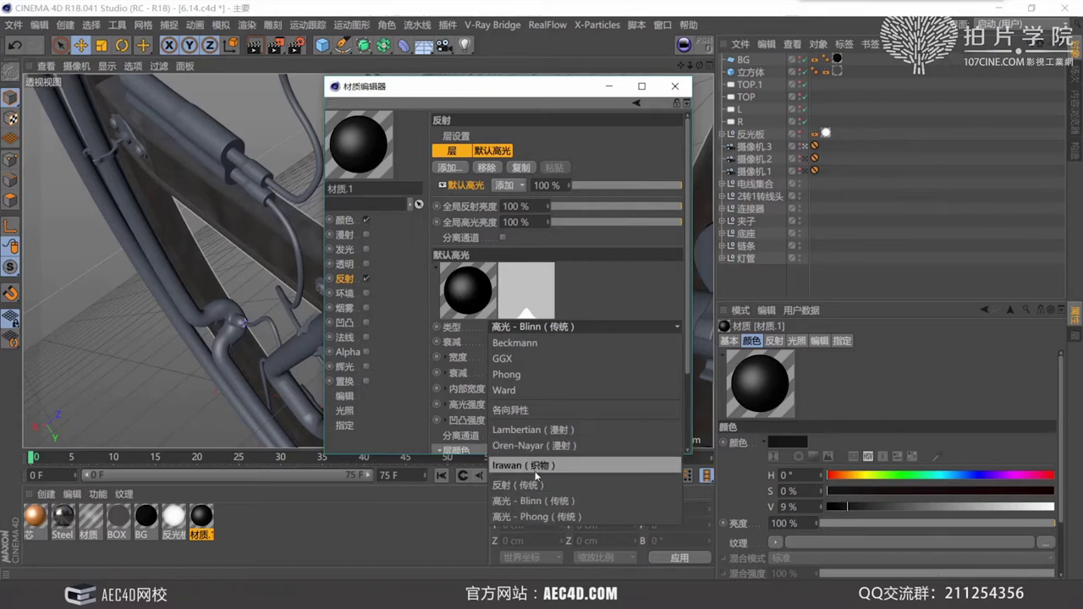
pyautogui.click(545, 517)
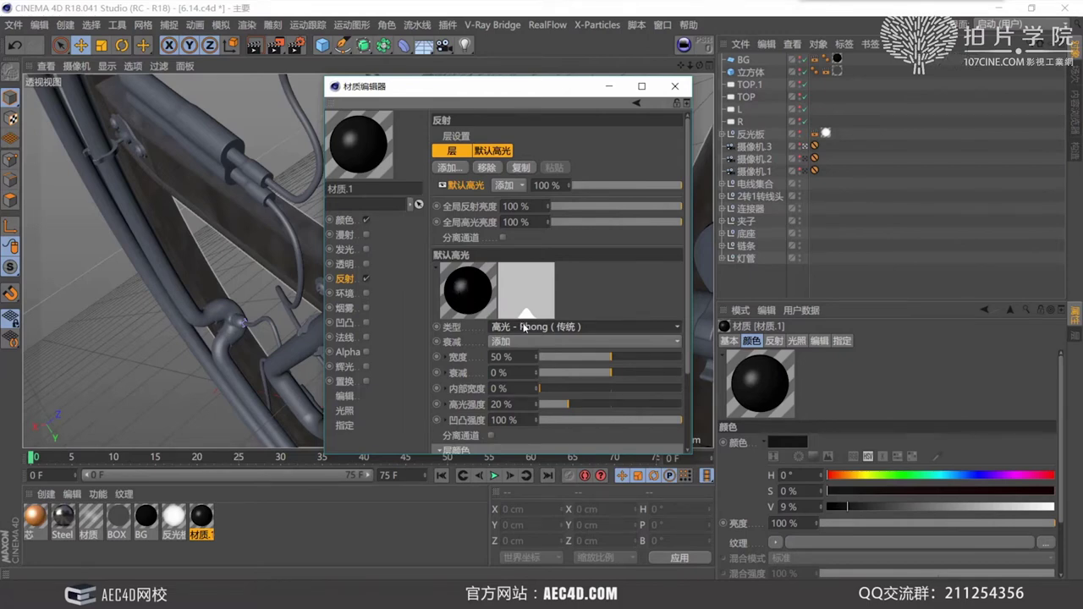
pyautogui.click(522, 326)
pyautogui.click(542, 501)
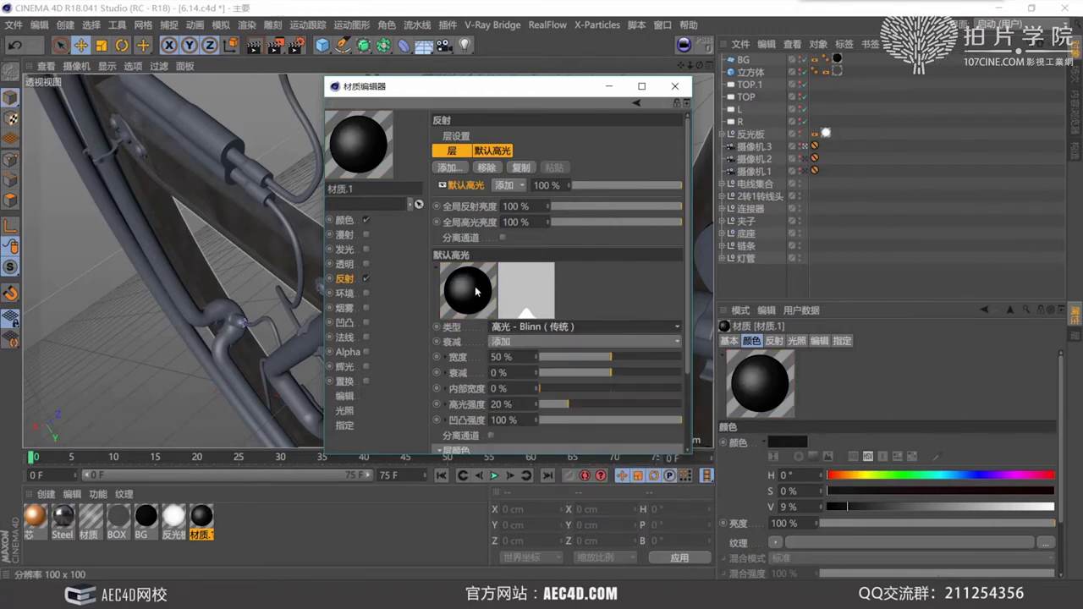
pyautogui.click(518, 326)
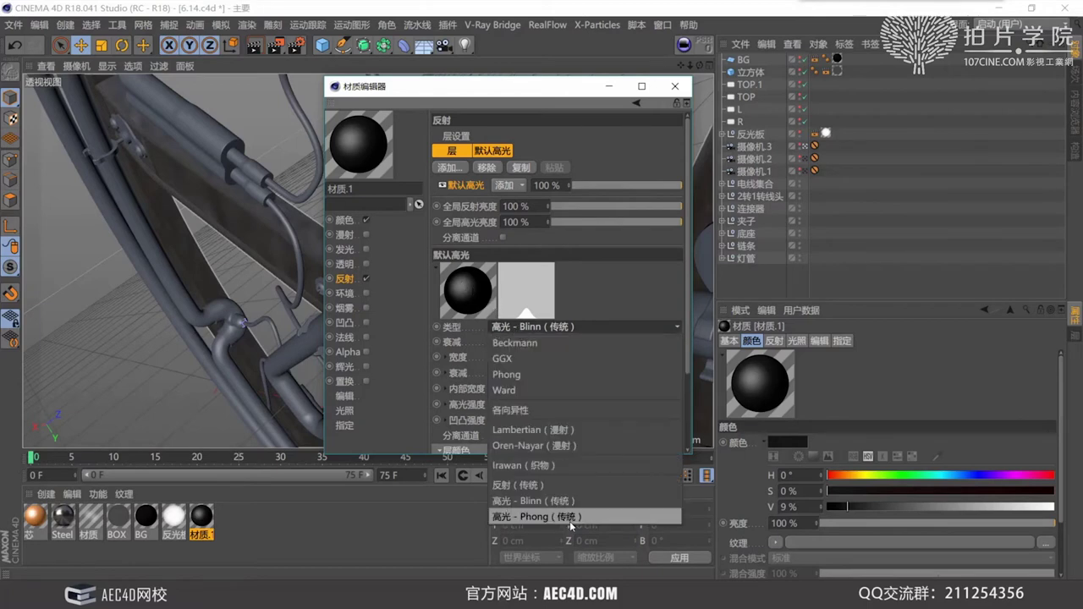
pyautogui.click(560, 517)
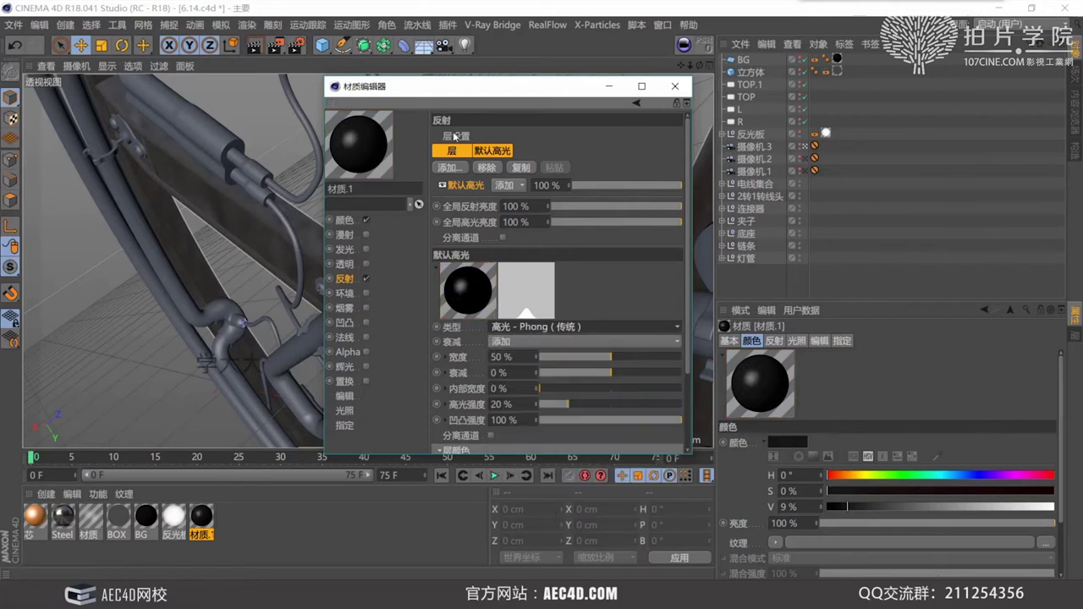
# - Add a Beckmann layer to the material's reflection, trying 13% reflection strength before setting it back to 100%
pyautogui.moveTo(448, 89); pyautogui.dragTo(608, 116)
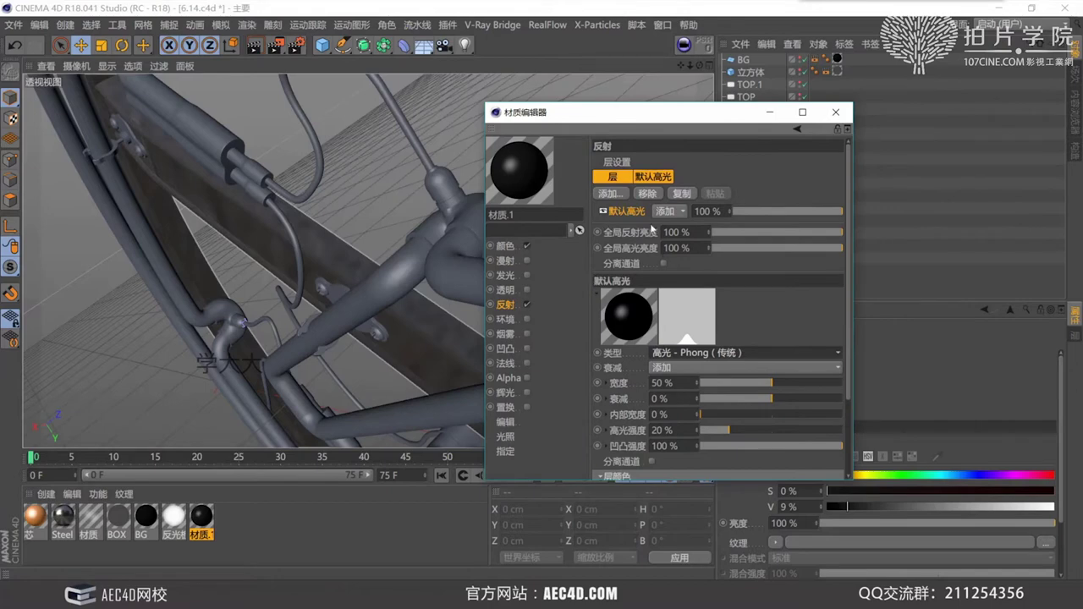
pyautogui.click(610, 195)
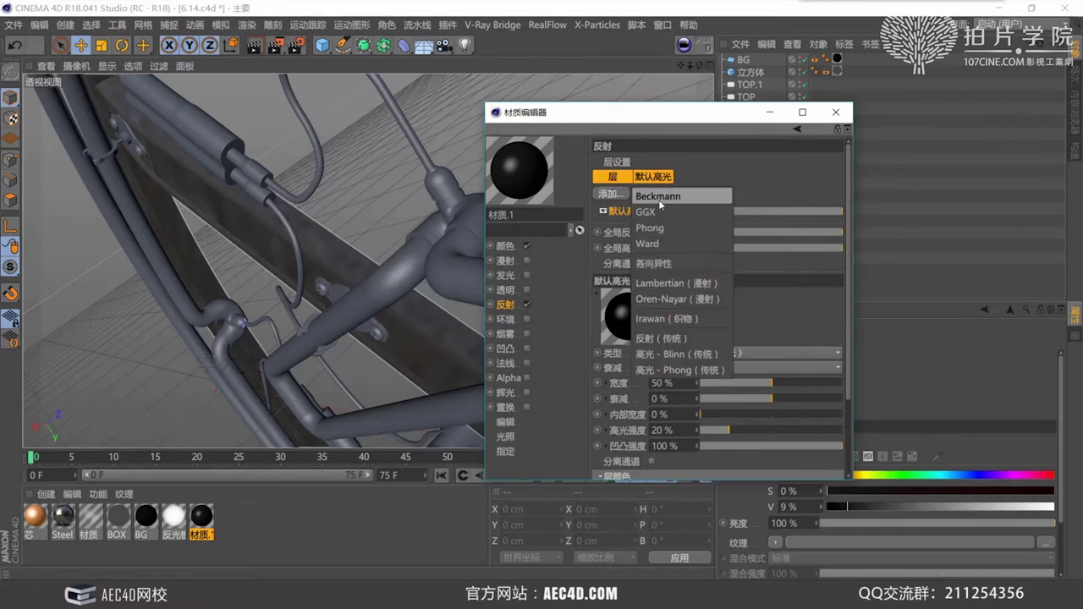
pyautogui.click(661, 198)
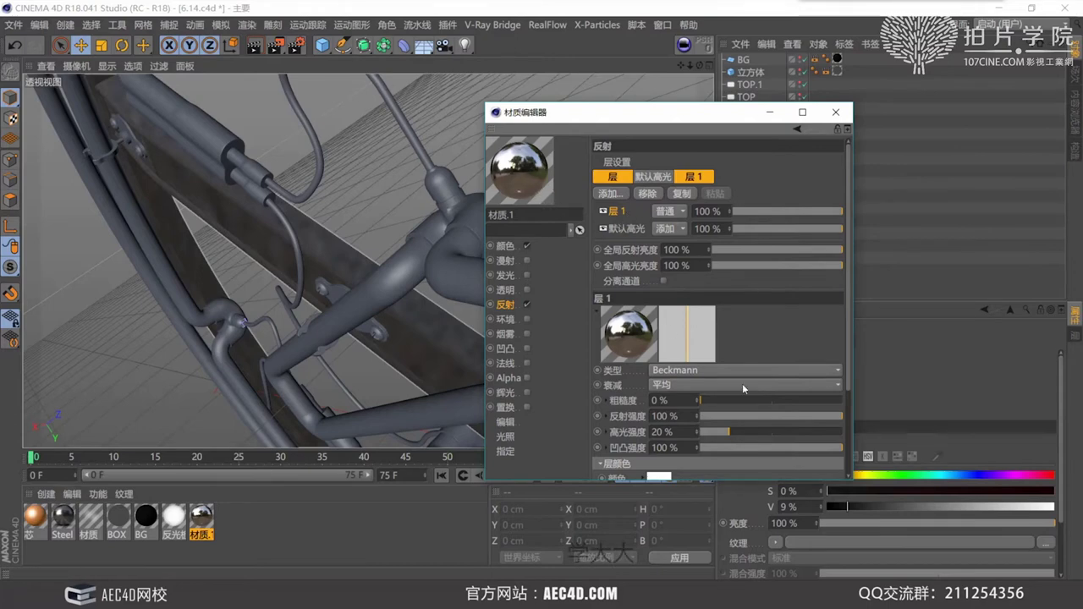
pyautogui.moveTo(816, 416); pyautogui.dragTo(716, 418)
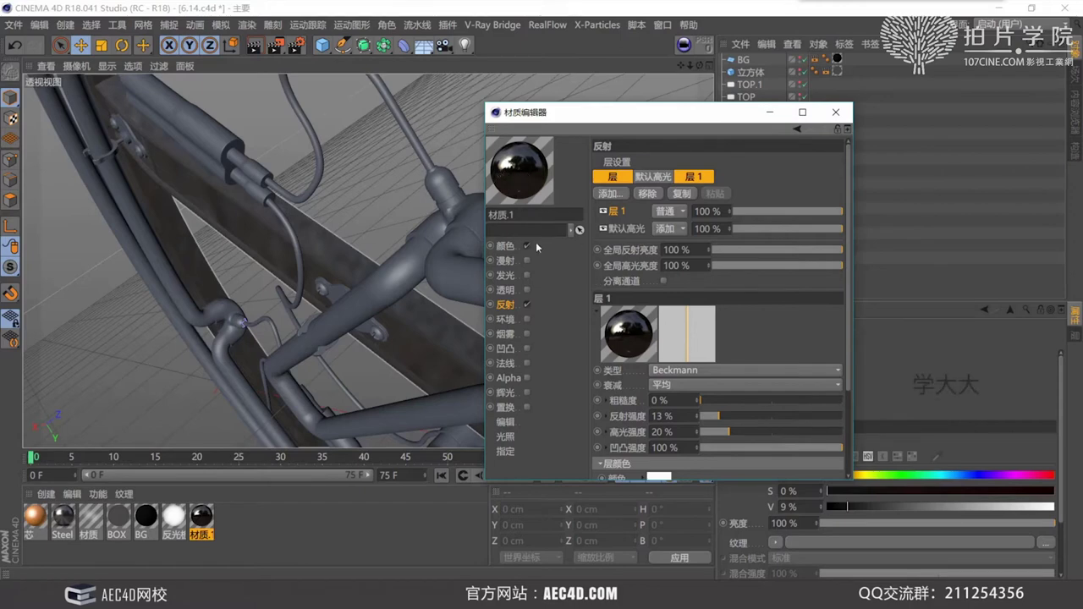
pyautogui.moveTo(746, 414); pyautogui.dragTo(815, 423)
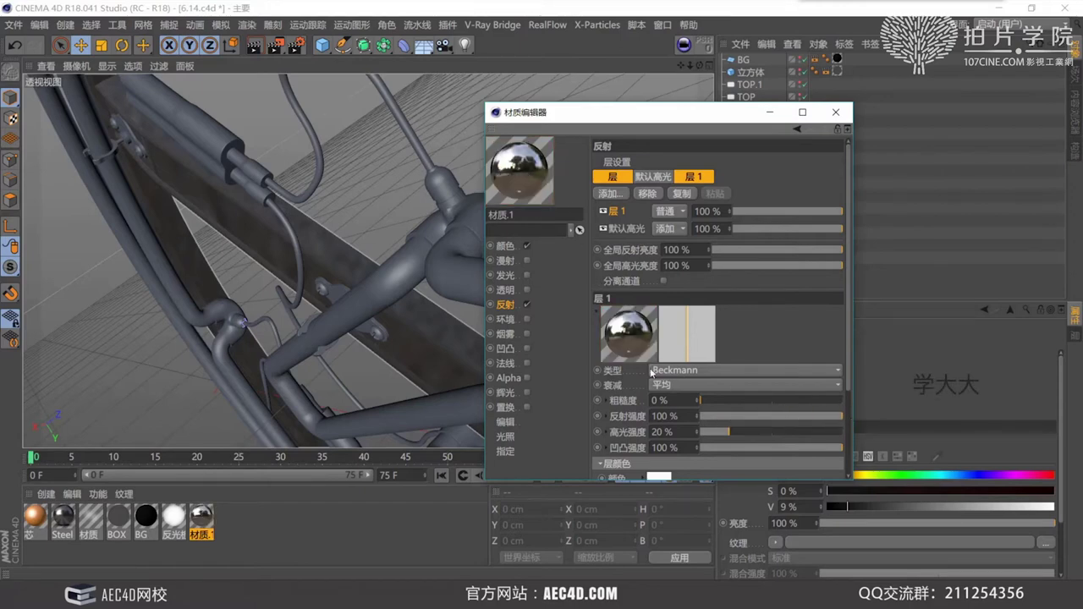
# - Set the Beckmann layer's Fresnel to 绝缘体 and apply the black material to the 电线集合 and 连接器 groups
pyautogui.scroll(-3, 621, 395)
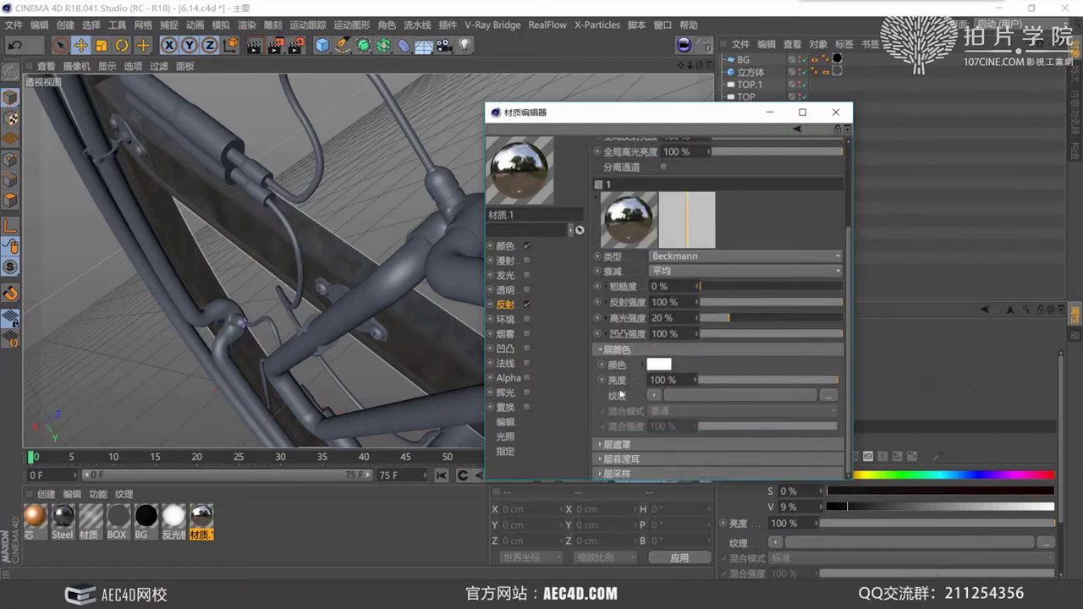
pyautogui.click(617, 460)
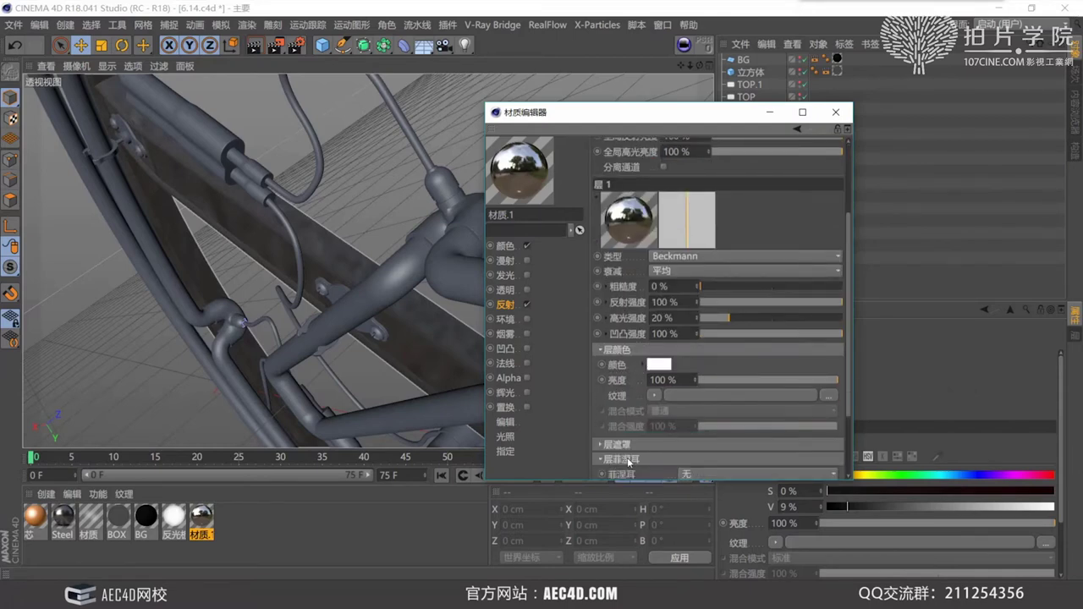
pyautogui.scroll(-2, 626, 411)
pyautogui.click(690, 407)
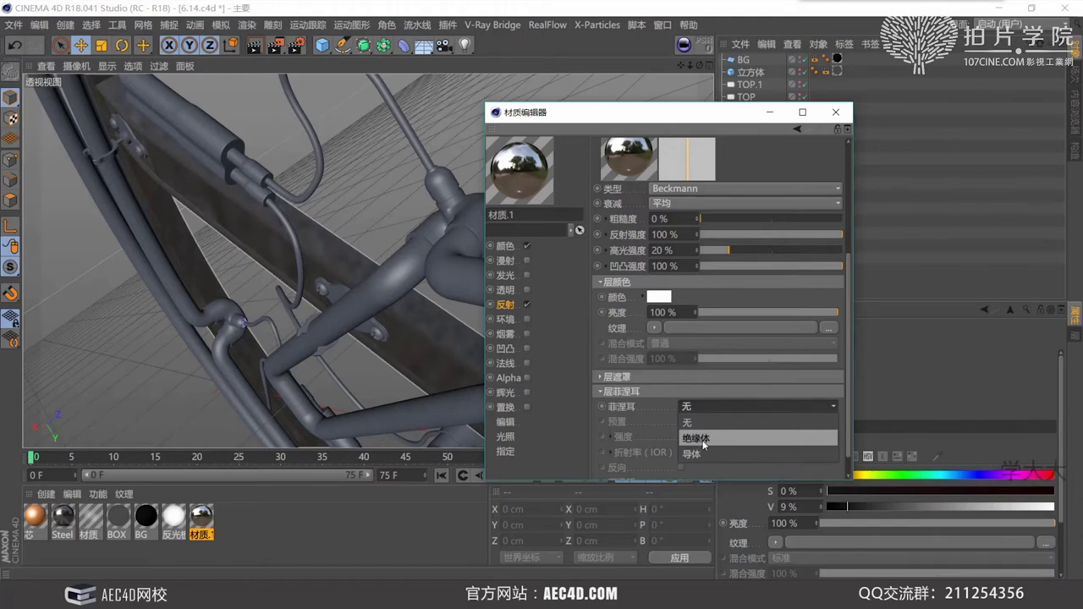
pyautogui.click(702, 439)
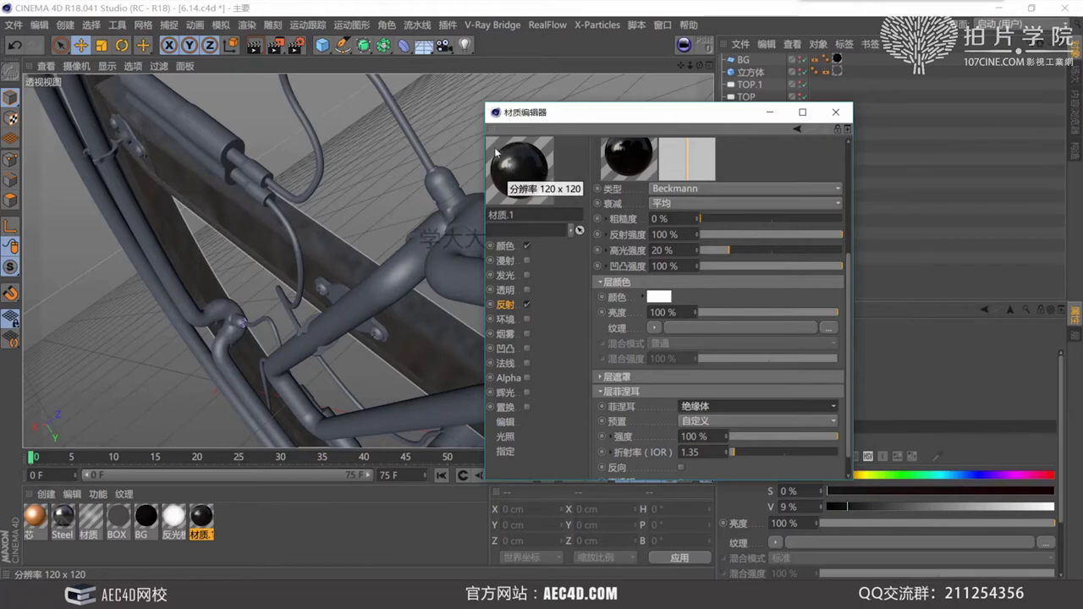
pyautogui.click(835, 112)
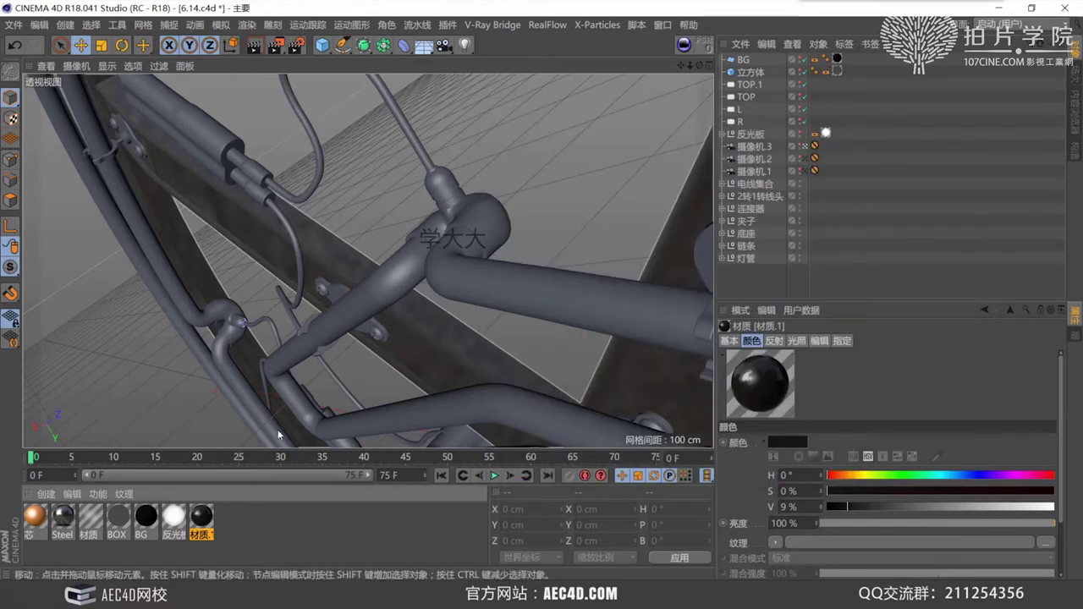
pyautogui.moveTo(205, 518); pyautogui.dragTo(749, 186)
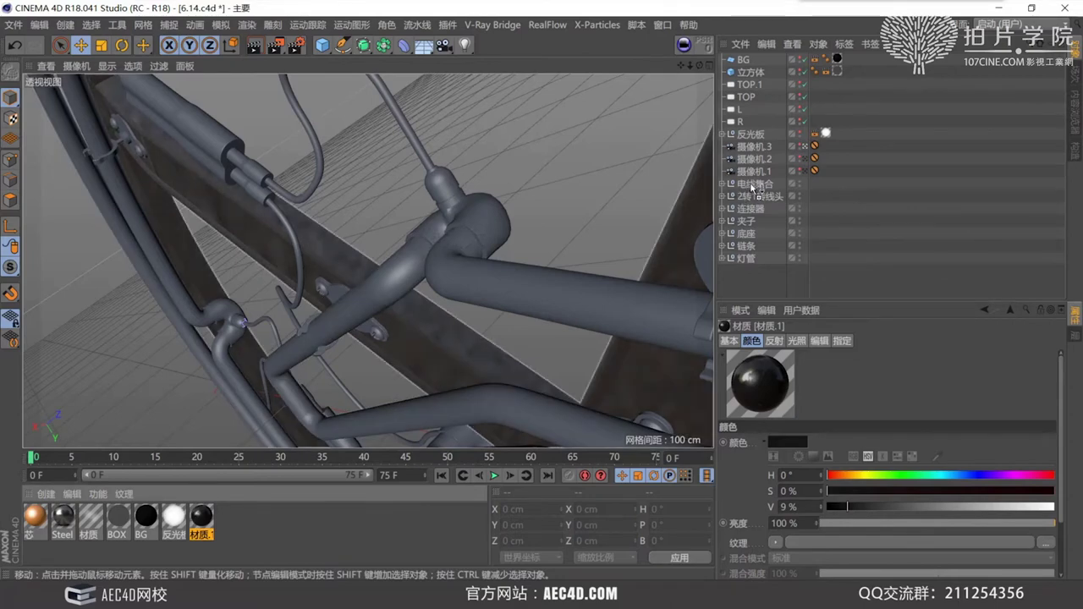
pyautogui.moveTo(274, 500); pyautogui.dragTo(759, 209)
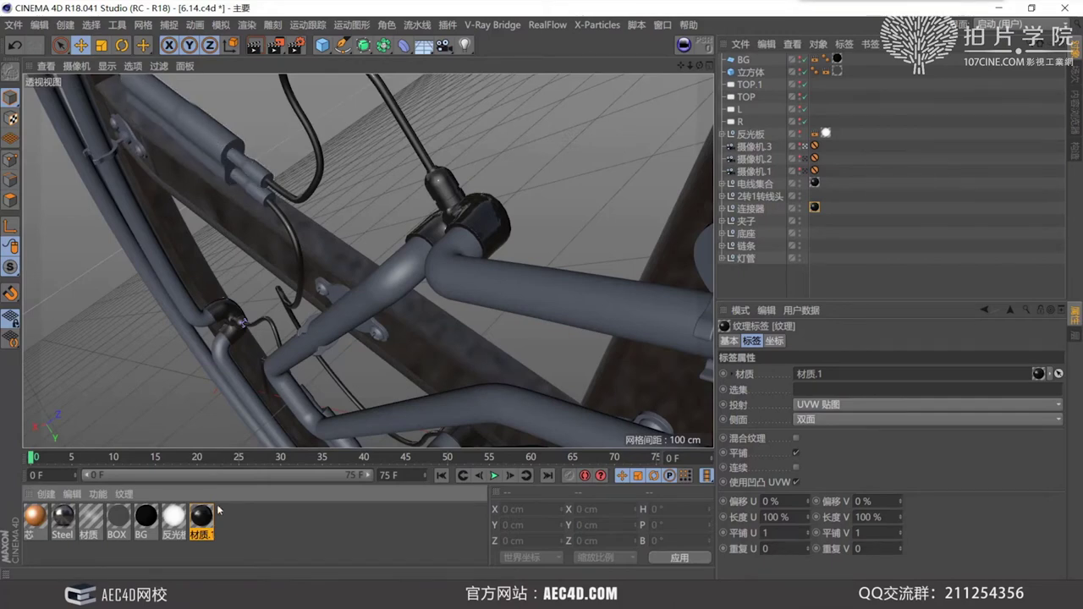
# - Duplicate the black material and lighten the copy to grey with a colour value (V) of about 44%
pyautogui.click(205, 518)
pyautogui.keyDown('ctrl'); pyautogui.moveTo(201, 518); pyautogui.dragTo(226, 518); pyautogui.keyUp('ctrl')
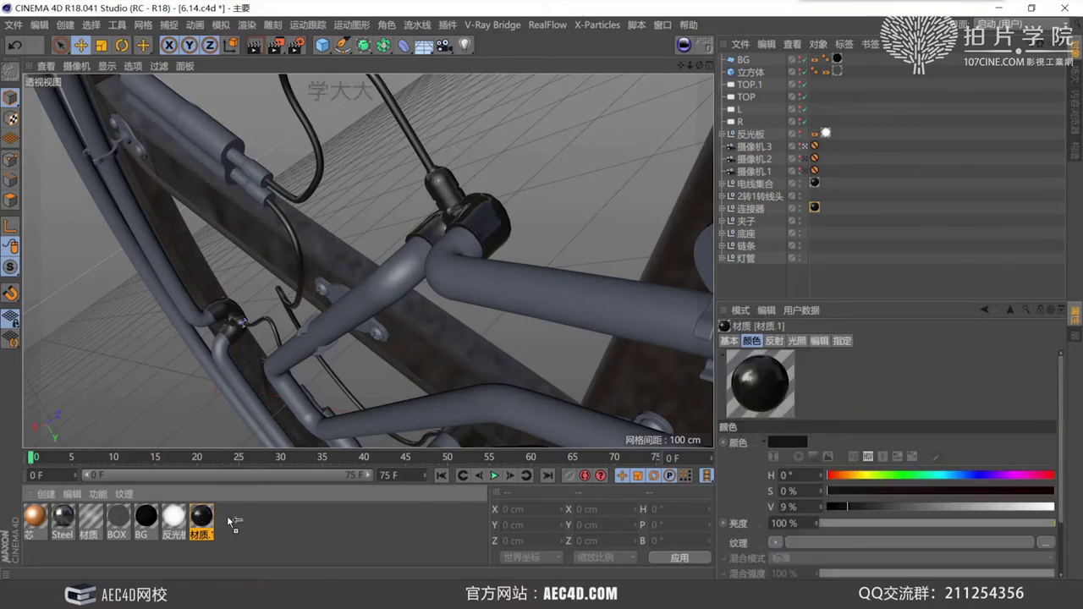
pyautogui.doubleClick(229, 518)
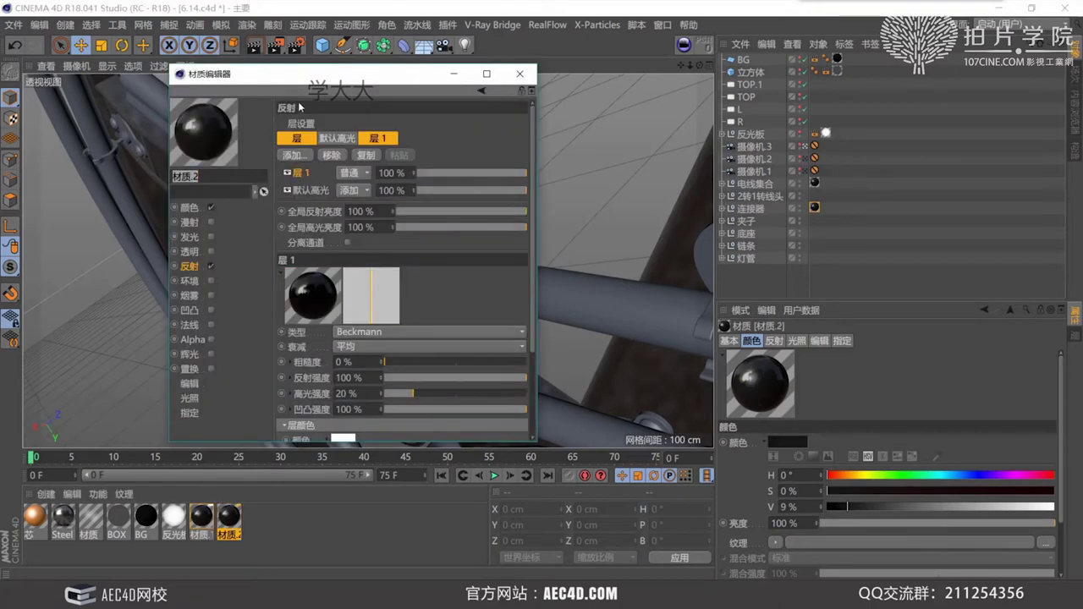
pyautogui.moveTo(404, 90); pyautogui.dragTo(670, 132)
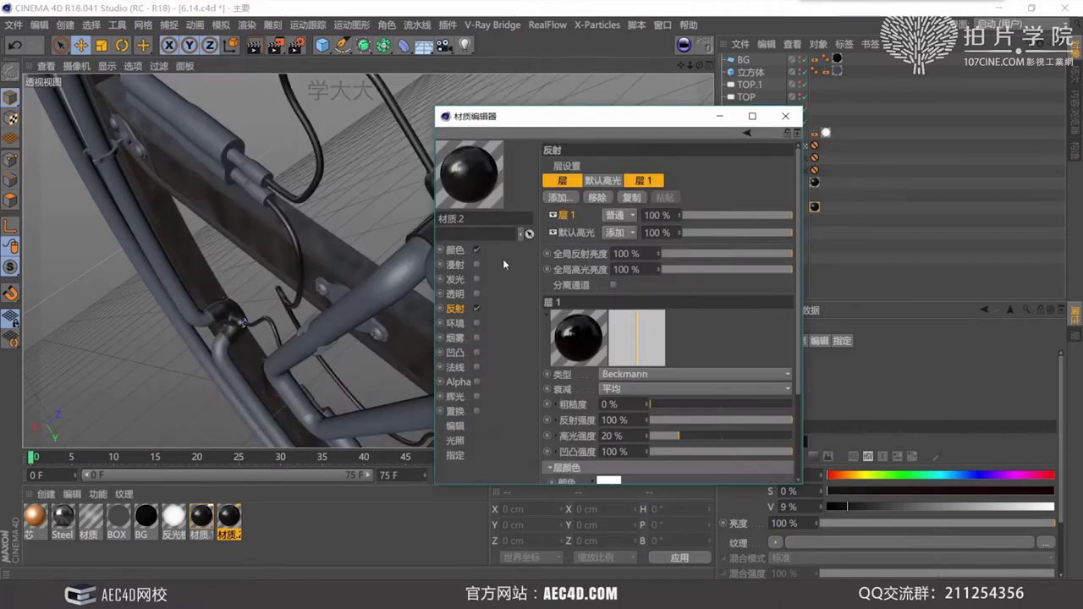
pyautogui.click(455, 250)
pyautogui.moveTo(681, 233); pyautogui.dragTo(712, 234)
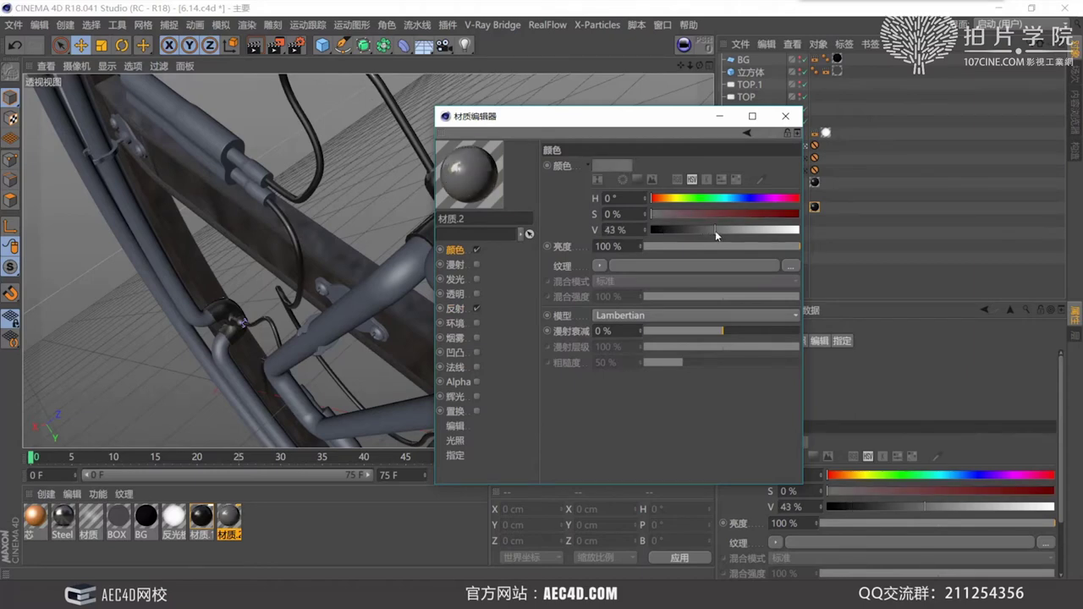
# - Give the grey material's Beckmann layer 51% roughness and about 17% reflection strength, and apply the material to the 2转1转线头 group
pyautogui.click(454, 309)
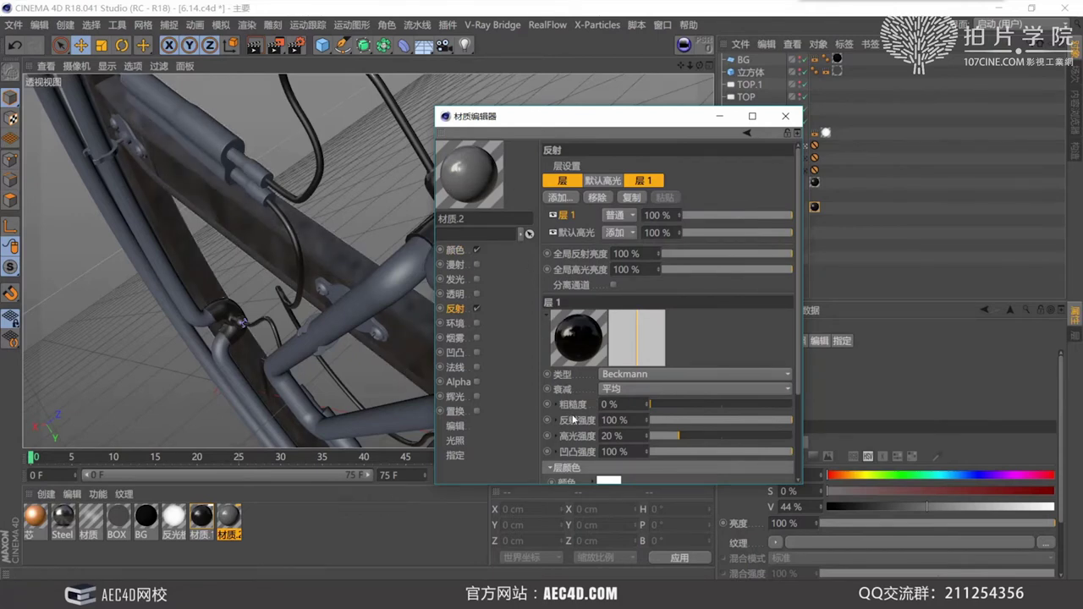
pyautogui.scroll(-2, 718, 361)
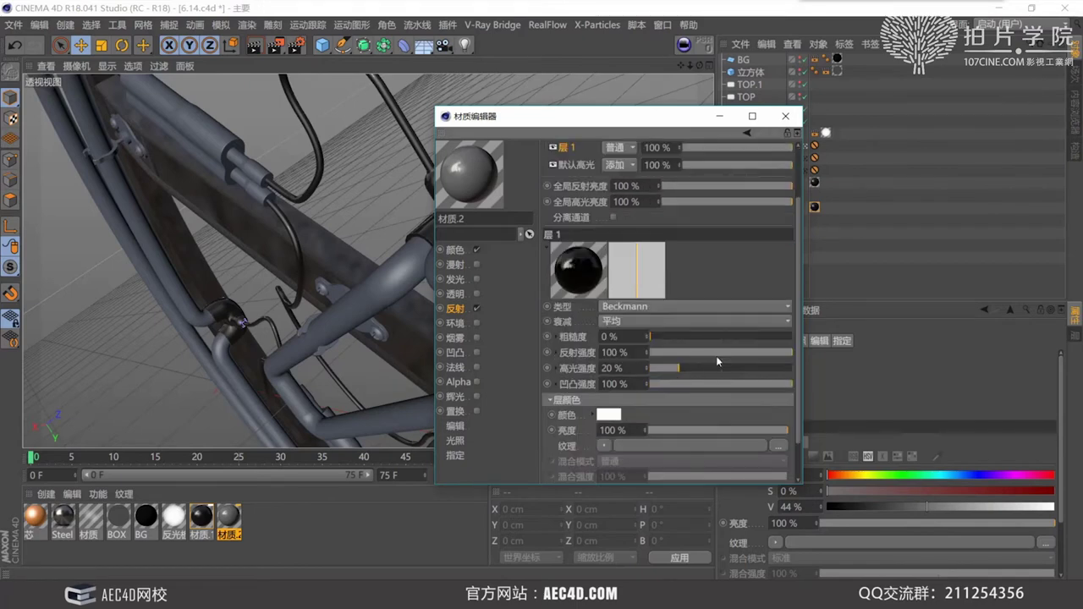
pyautogui.moveTo(704, 353)
pyautogui.mouseDown()
pyautogui.moveTo(679, 351)
pyautogui.moveTo(707, 335)
pyautogui.mouseUp()
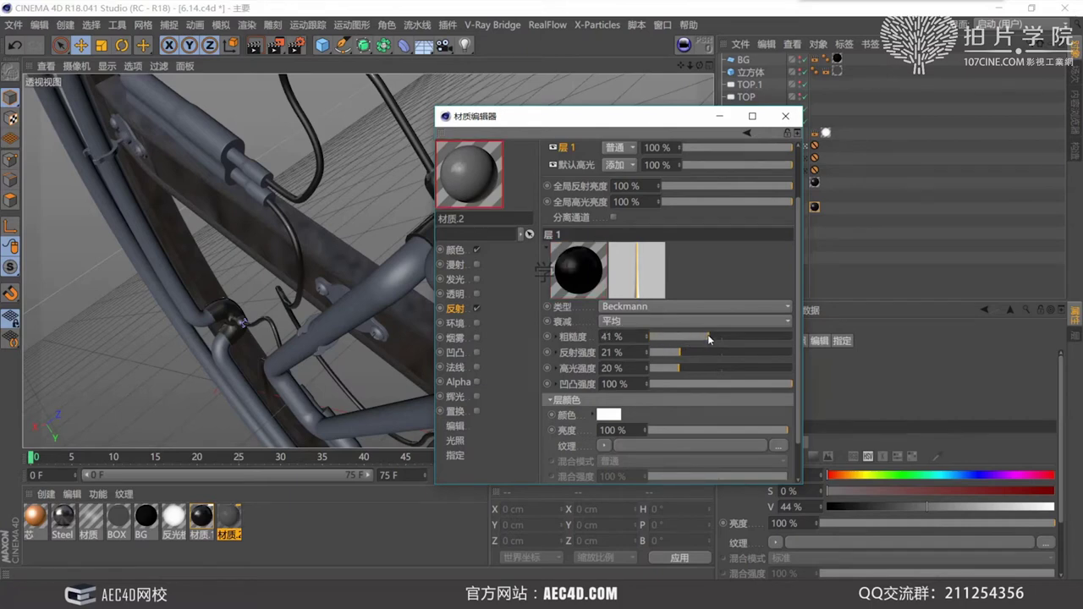
pyautogui.click(724, 335)
pyautogui.click(726, 336)
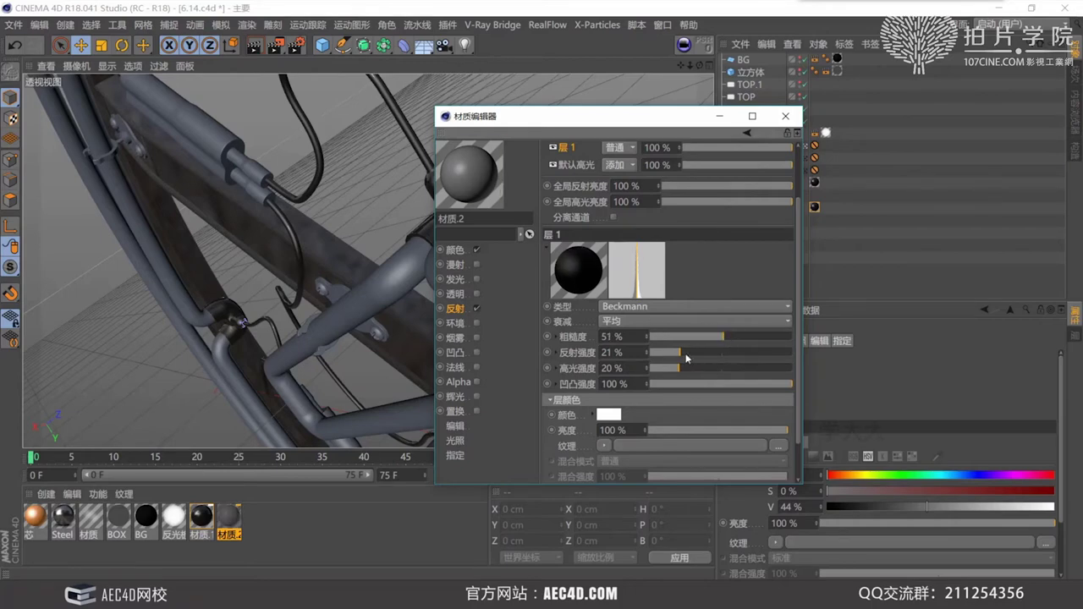
pyautogui.moveTo(685, 357); pyautogui.dragTo(679, 353)
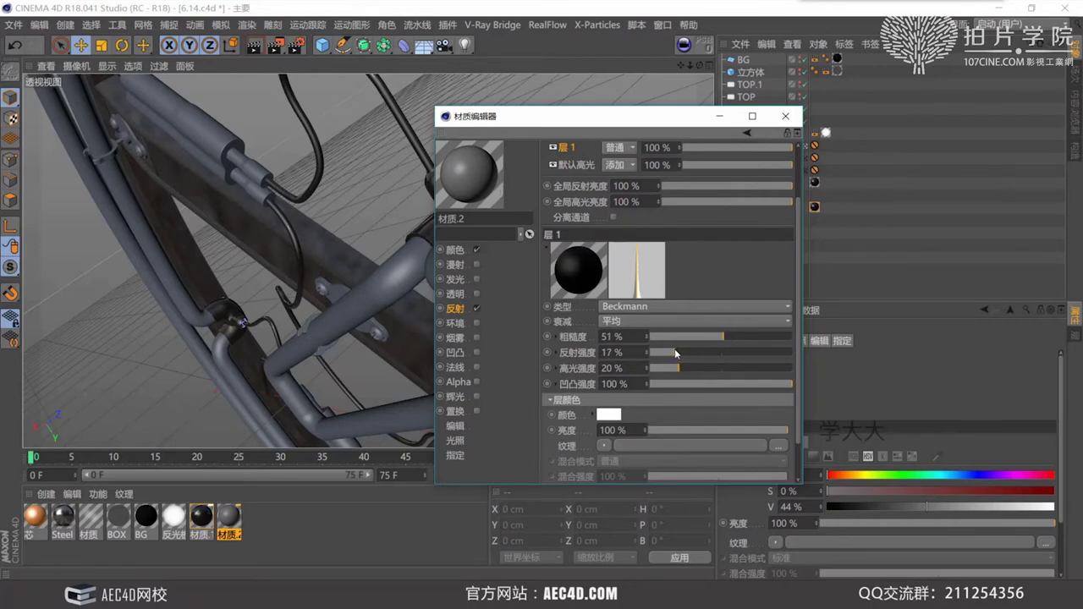
pyautogui.click(786, 116)
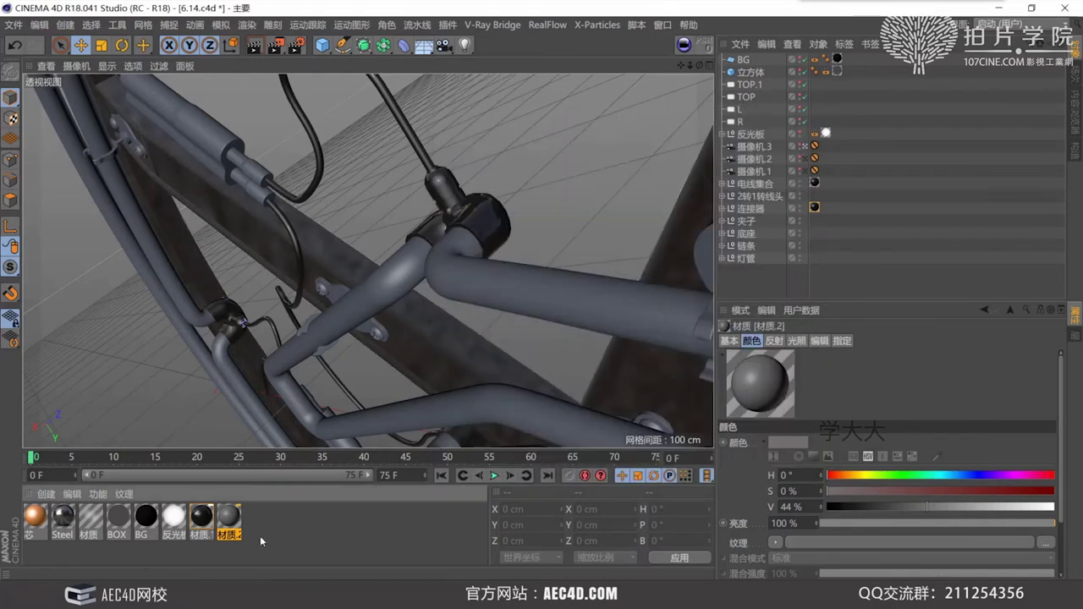
pyautogui.moveTo(231, 517); pyautogui.dragTo(777, 197)
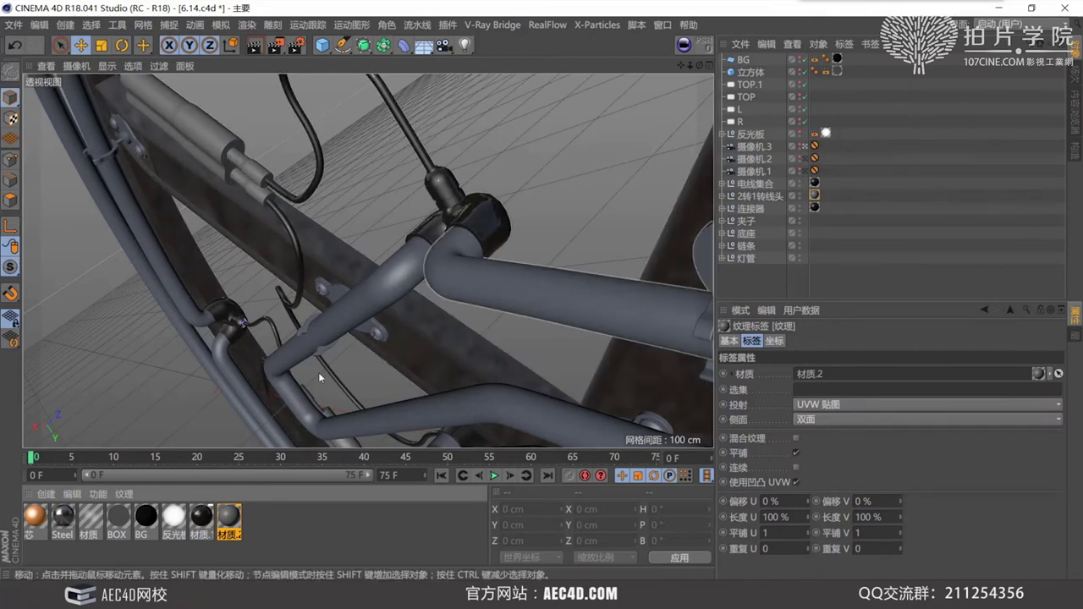
# - Check the reference render in the browser, then create a new material with its colour channel off and transparency enabled
pyautogui.hotkey('alt', 'Tab')
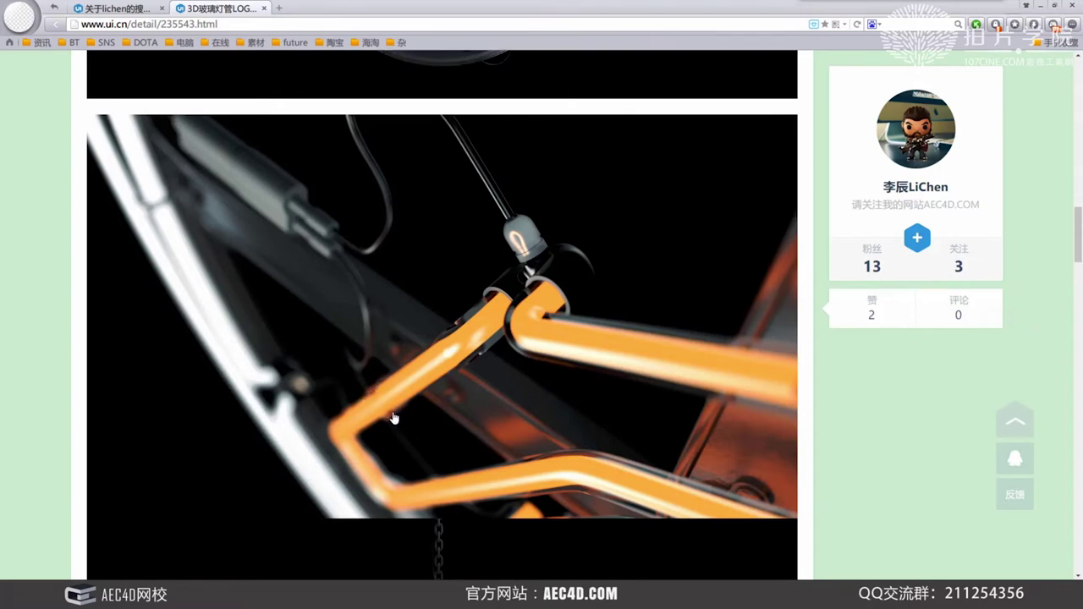
pyautogui.hotkey('alt', 'Tab')
pyautogui.click(34, 517)
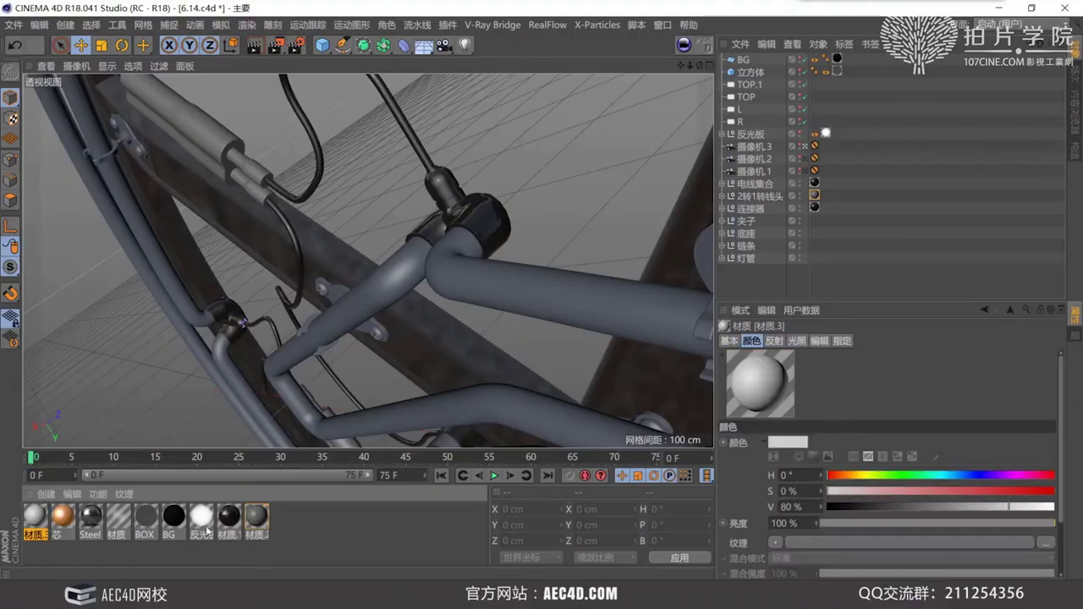
pyautogui.moveTo(34, 524); pyautogui.dragTo(310, 520)
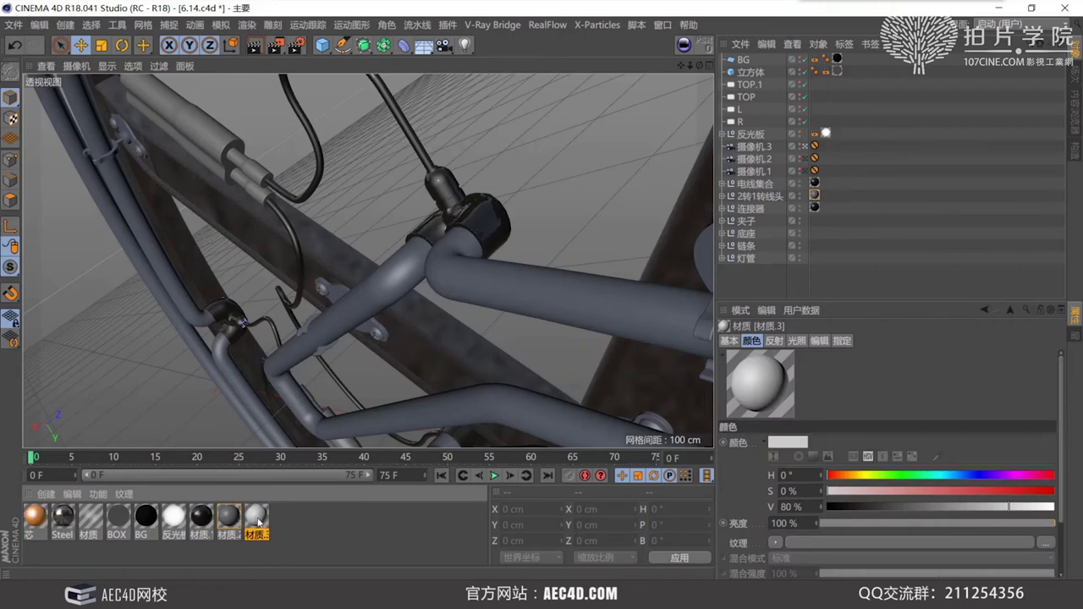
pyautogui.doubleClick(257, 517)
pyautogui.click(210, 207)
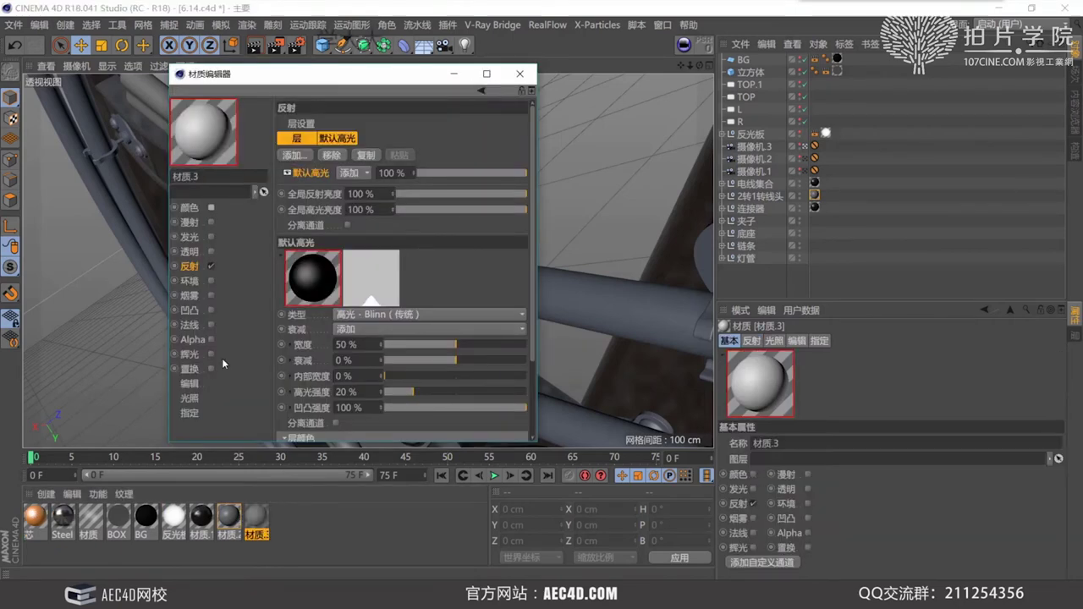
pyautogui.click(209, 252)
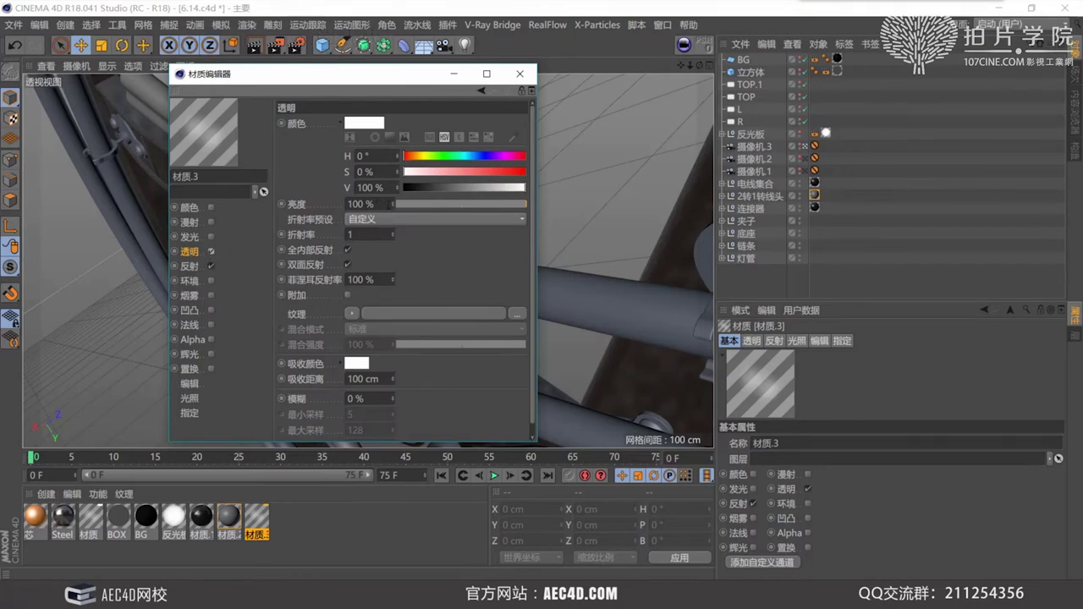
# - Set the new material's transparency brightness to 98% and its refraction preset to 塑料（PET）
pyautogui.moveTo(392, 209); pyautogui.dragTo(392, 215)
pyautogui.click(366, 222)
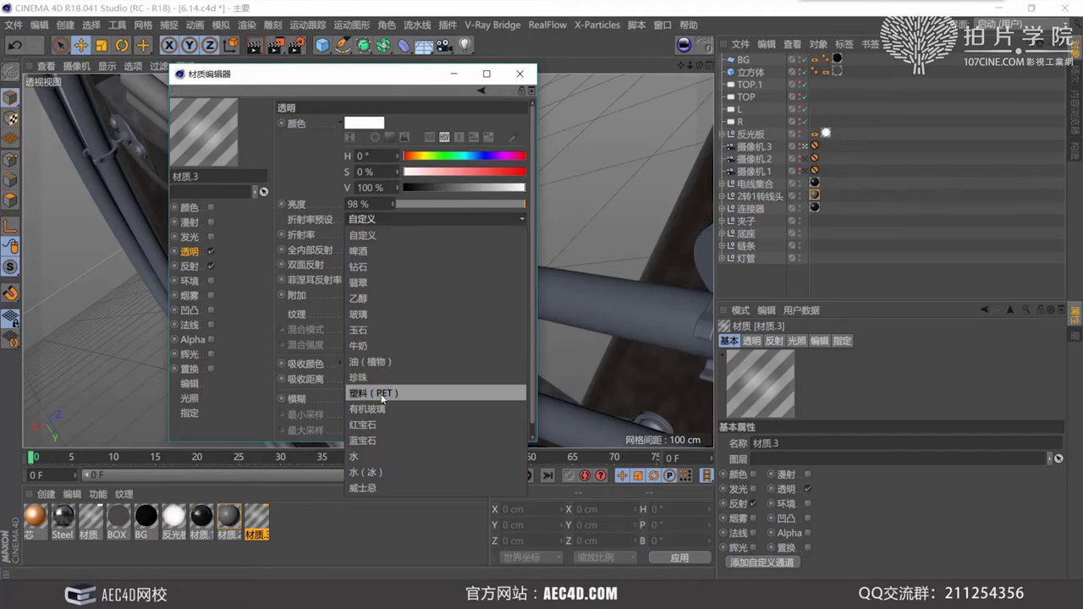
pyautogui.click(382, 395)
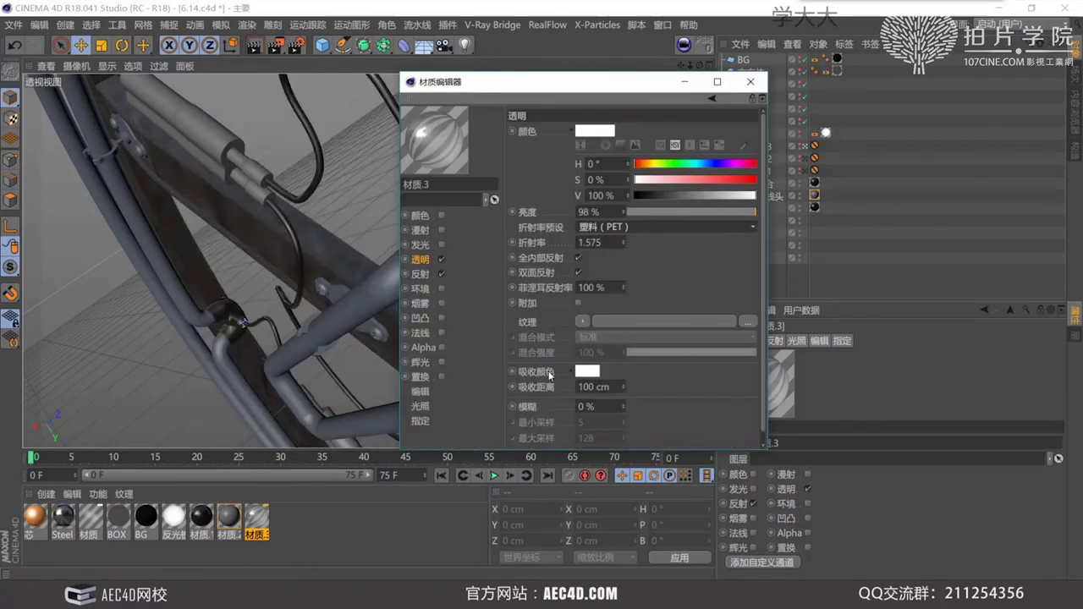
# - Give the transparency a dark grey absorption colour and an absorption distance of 200 cm
pyautogui.click(595, 373)
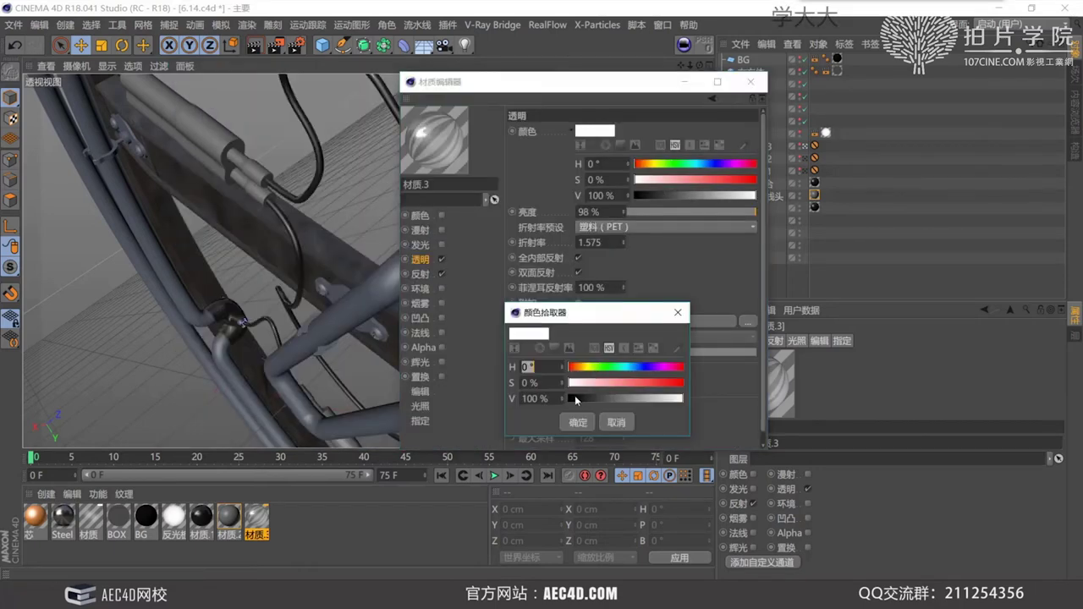
pyautogui.moveTo(577, 400); pyautogui.dragTo(597, 401)
pyautogui.click(590, 418)
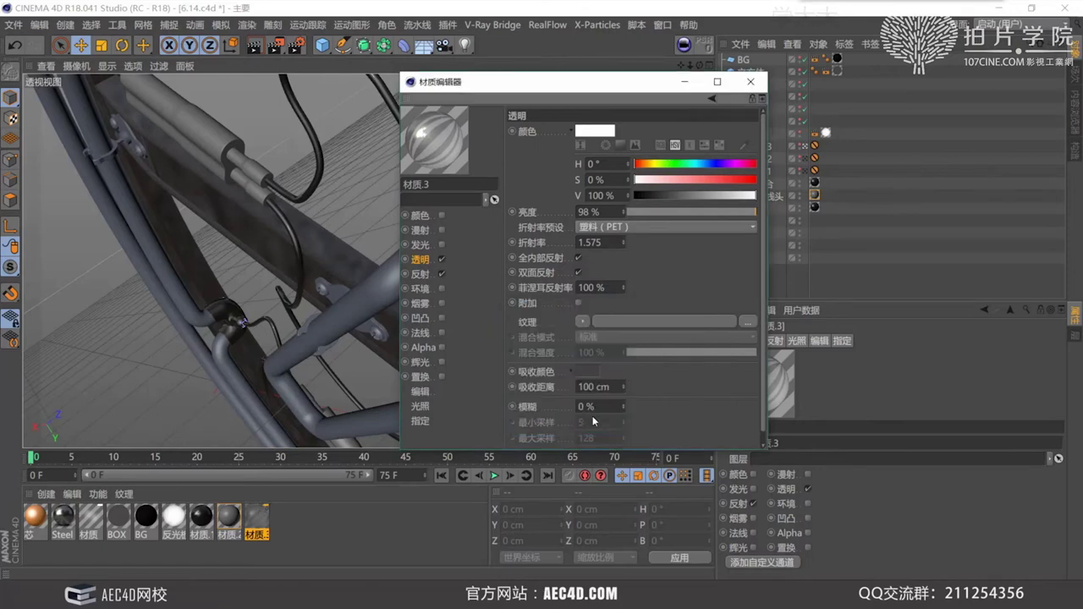
pyautogui.click(424, 153)
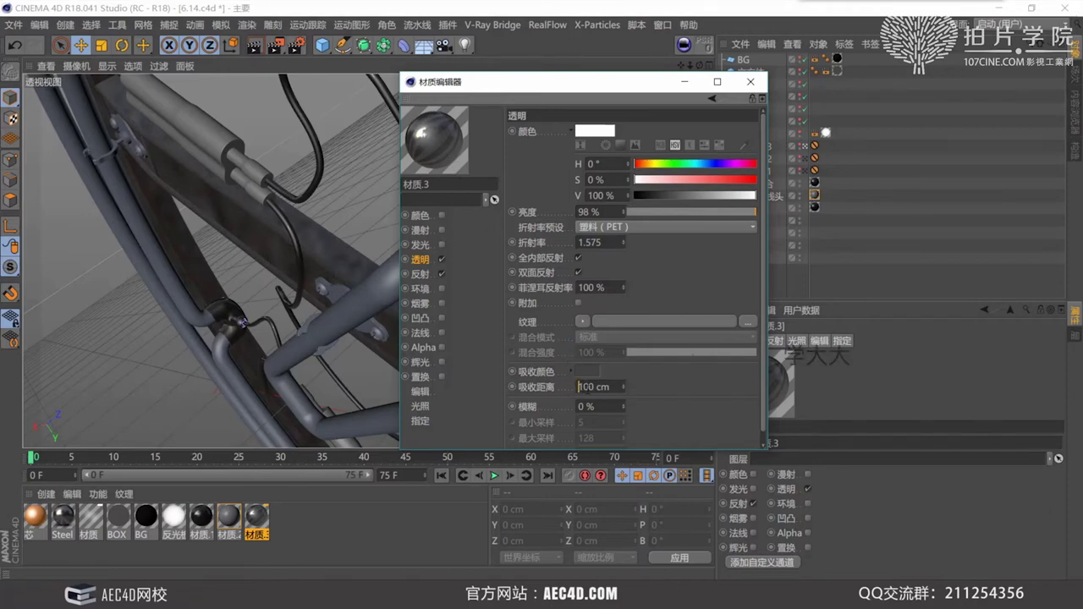
pyautogui.write('2')
pyautogui.press('Return')
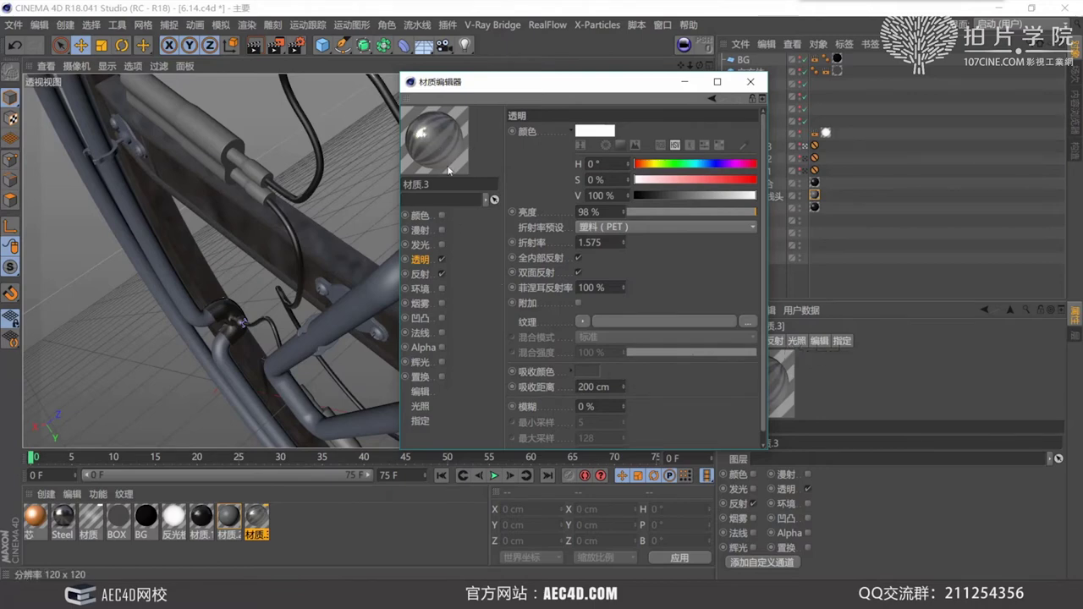
# - Set the blur of the material's transparency to 10%
pyautogui.press('Tab')
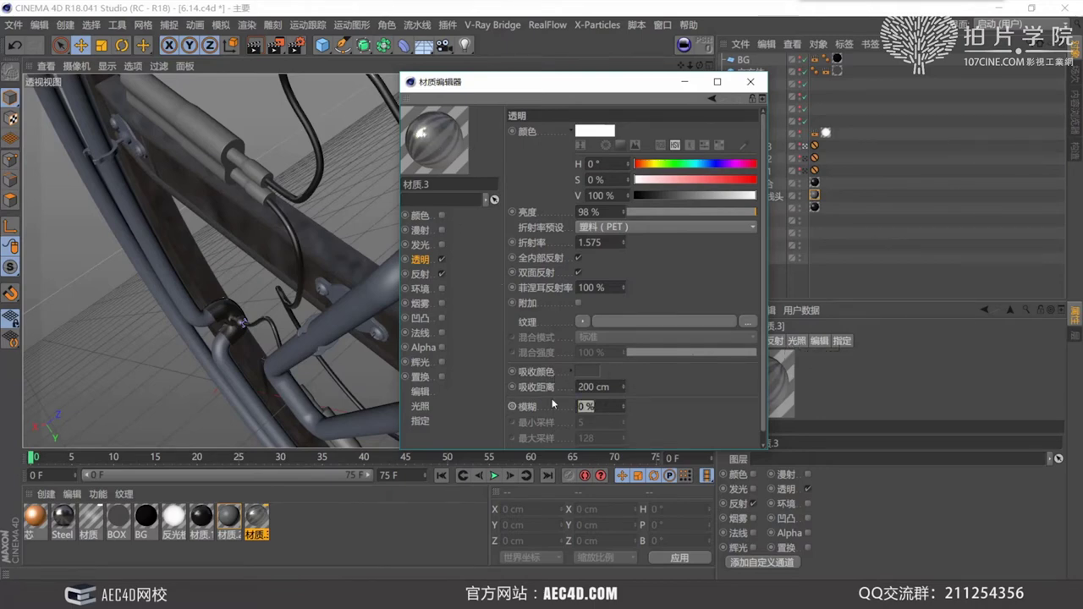
pyautogui.write('1')
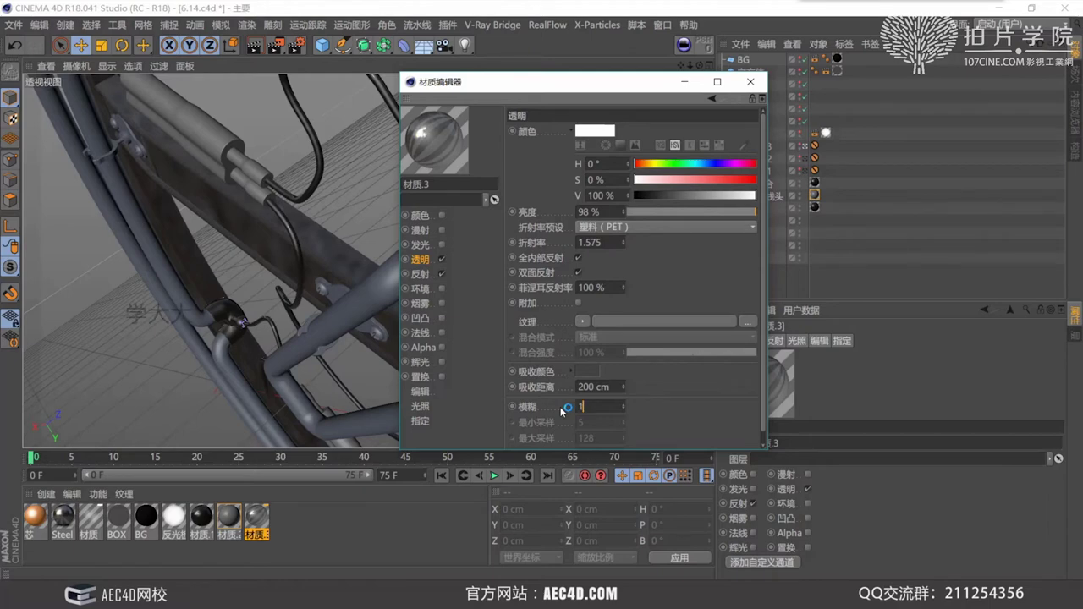
pyautogui.write('0')
pyautogui.press('Return')
# - Reduce the reflection strength of the 透明度 layer in the material's reflection channel to 57%
pyautogui.click(421, 274)
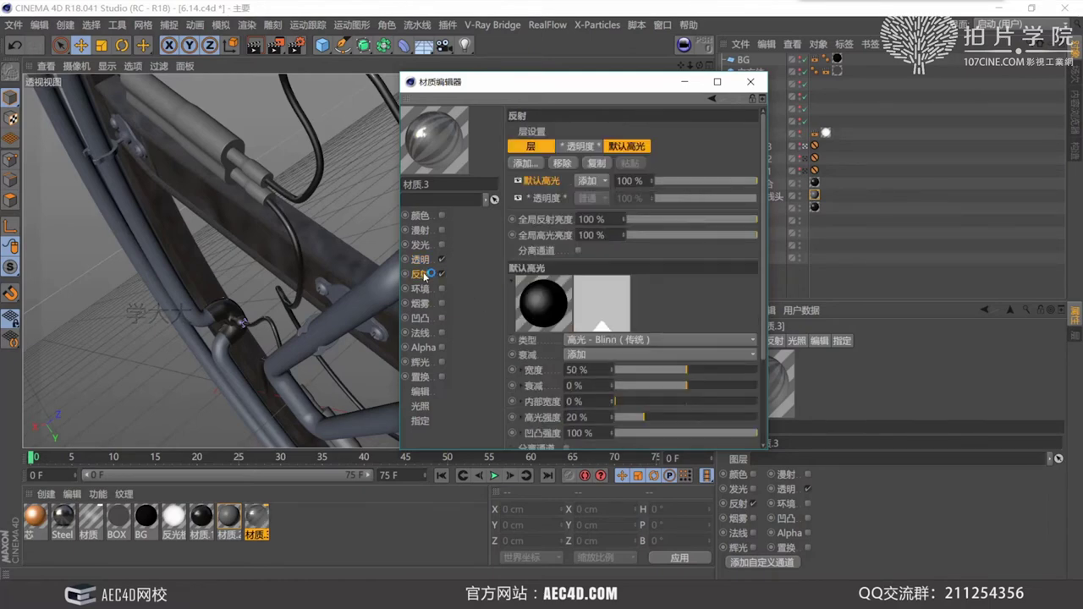
pyautogui.moveTo(538, 88); pyautogui.dragTo(547, 81)
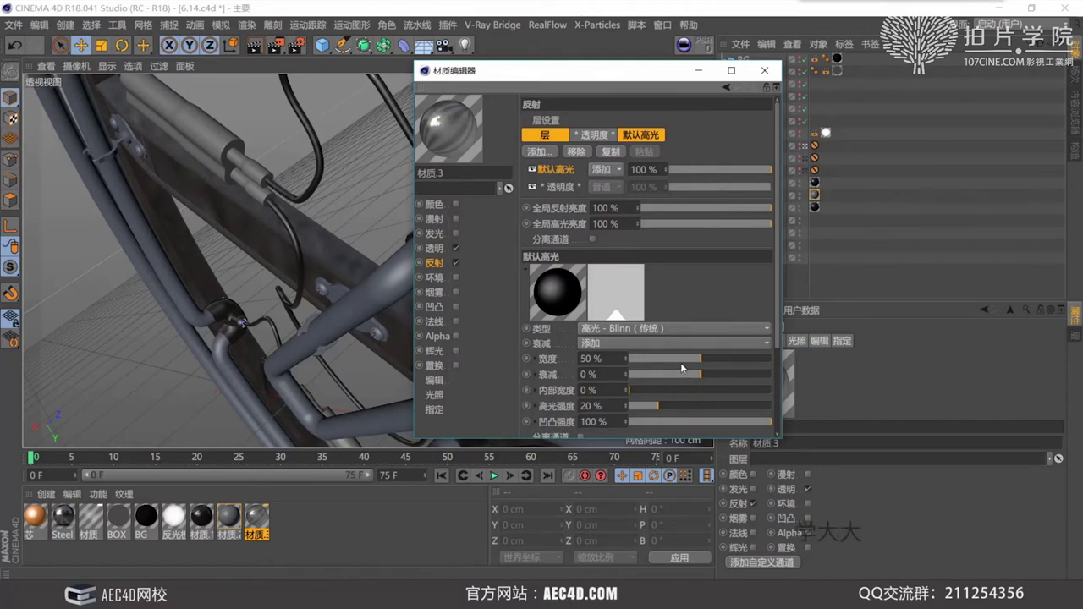
pyautogui.click(568, 187)
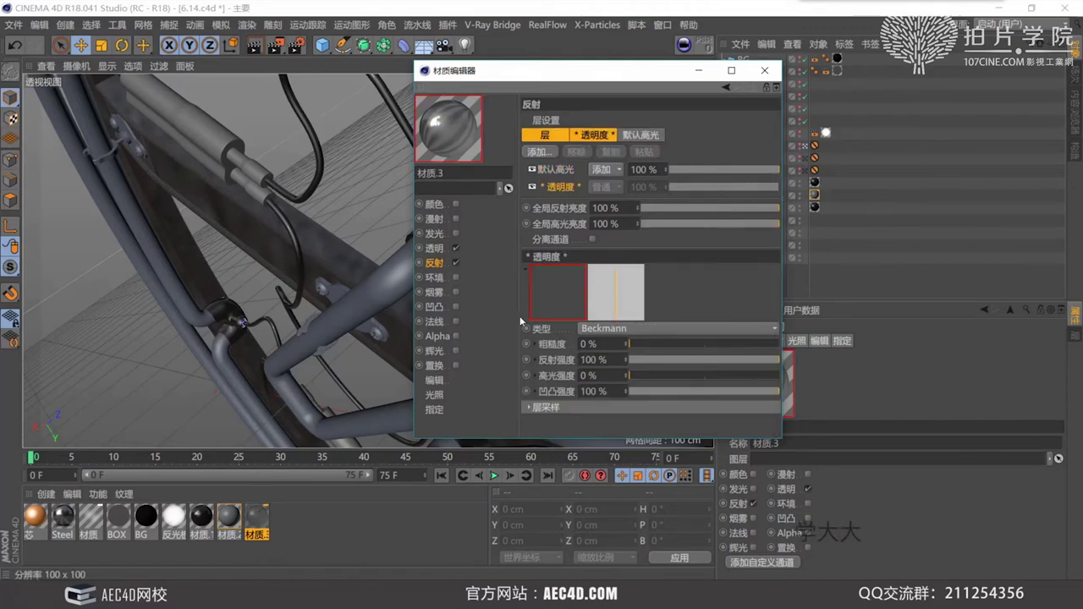
pyautogui.click(724, 361)
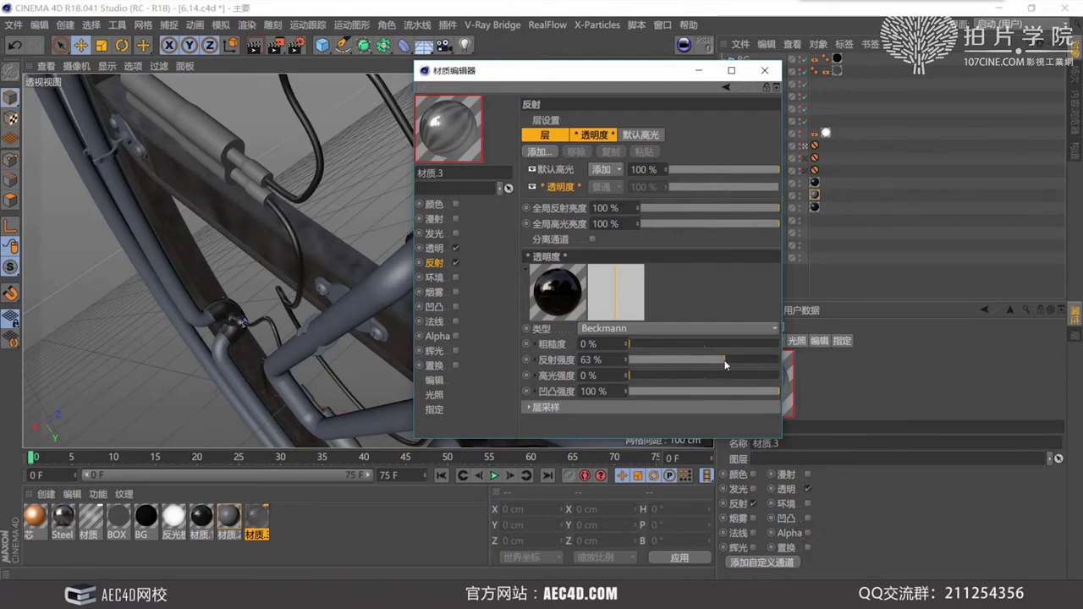
pyautogui.moveTo(726, 364); pyautogui.dragTo(715, 364)
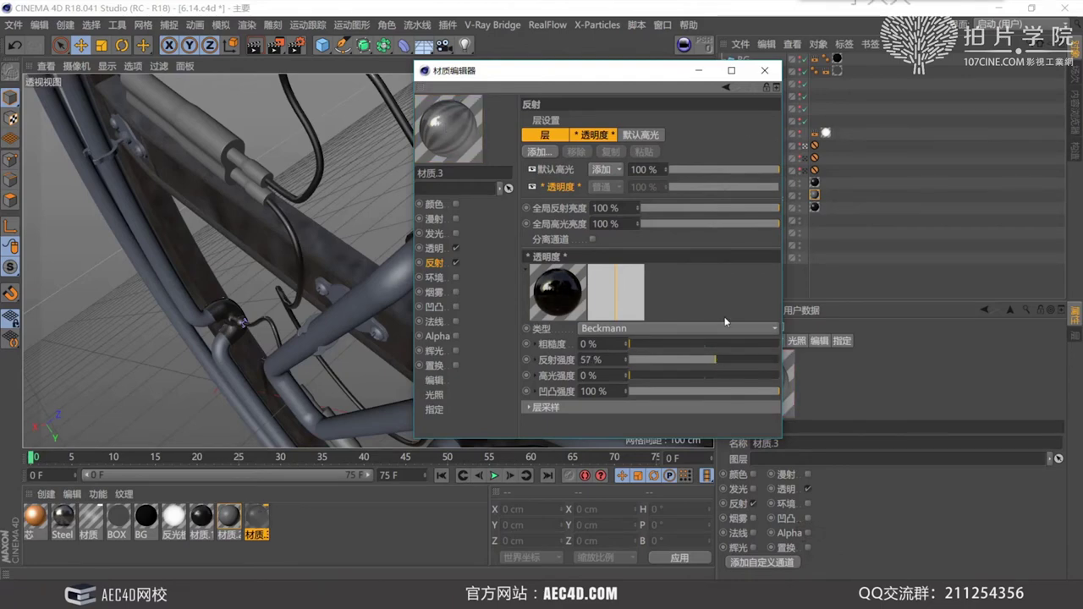
# - Close the material's settings and apply the transparent material to the small clip around the slanted tube
pyautogui.click(370, 328)
pyautogui.click(250, 531)
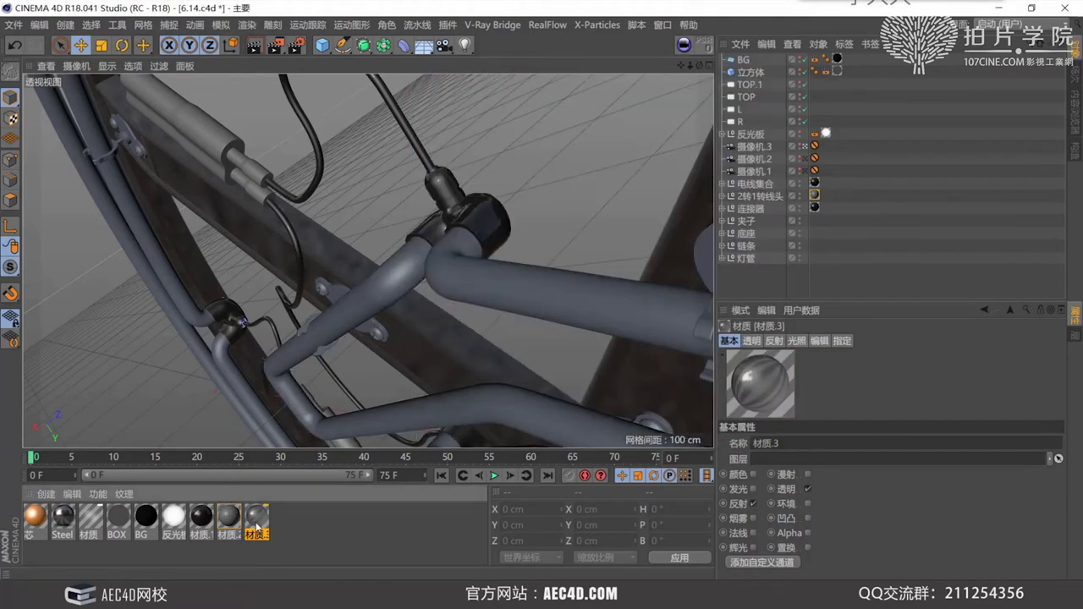
pyautogui.moveTo(256, 527); pyautogui.dragTo(304, 329)
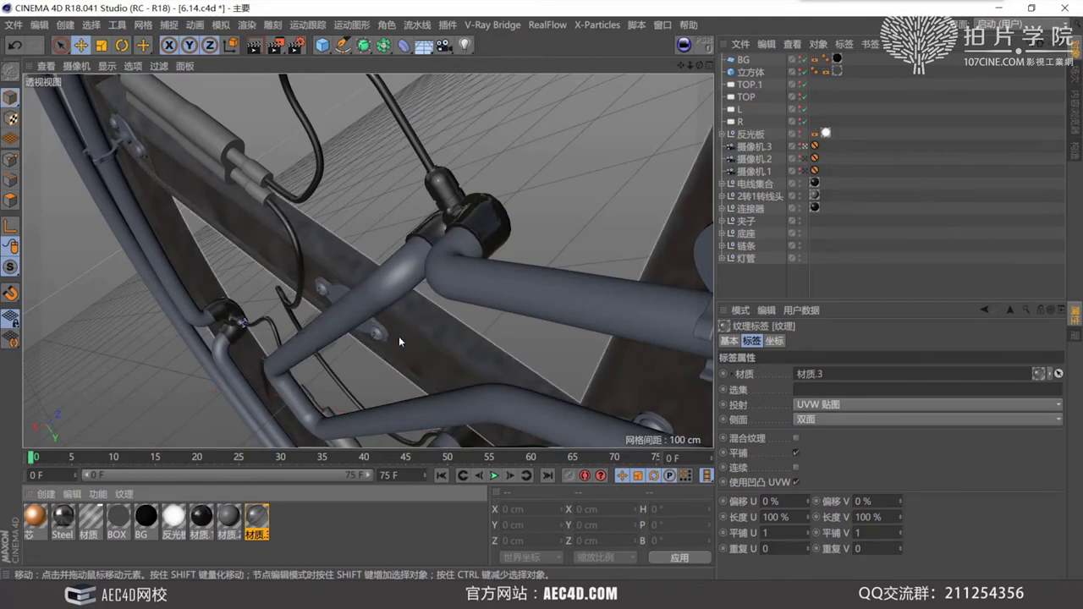
# - Render the scene to the picture viewer and inspect the wires, connectors and tube clip
pyautogui.hotkey('shift', 'r')
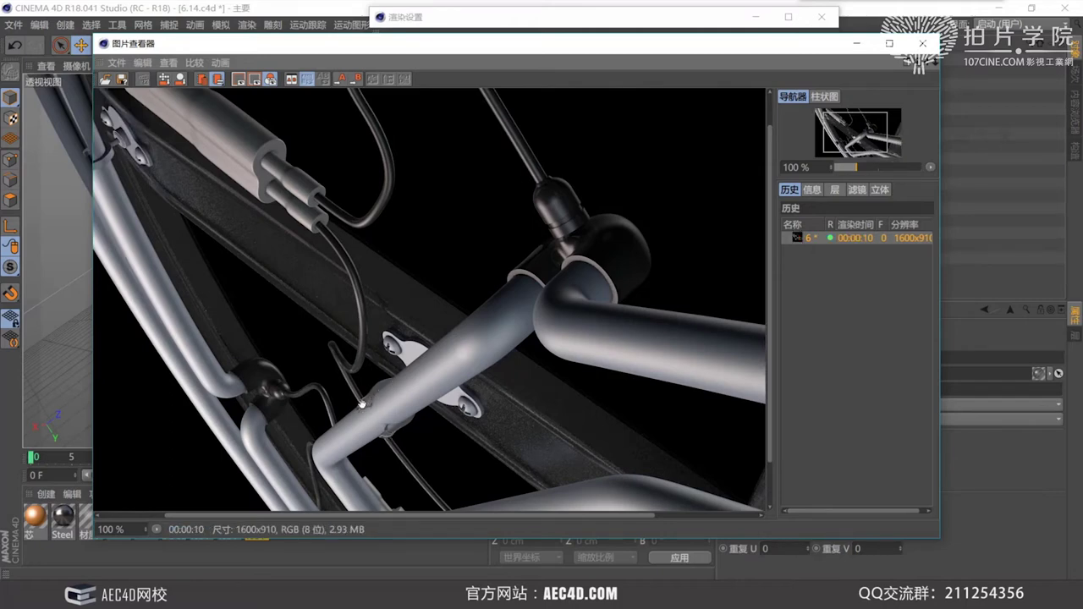
pyautogui.moveTo(326, 237); pyautogui.dragTo(313, 212)
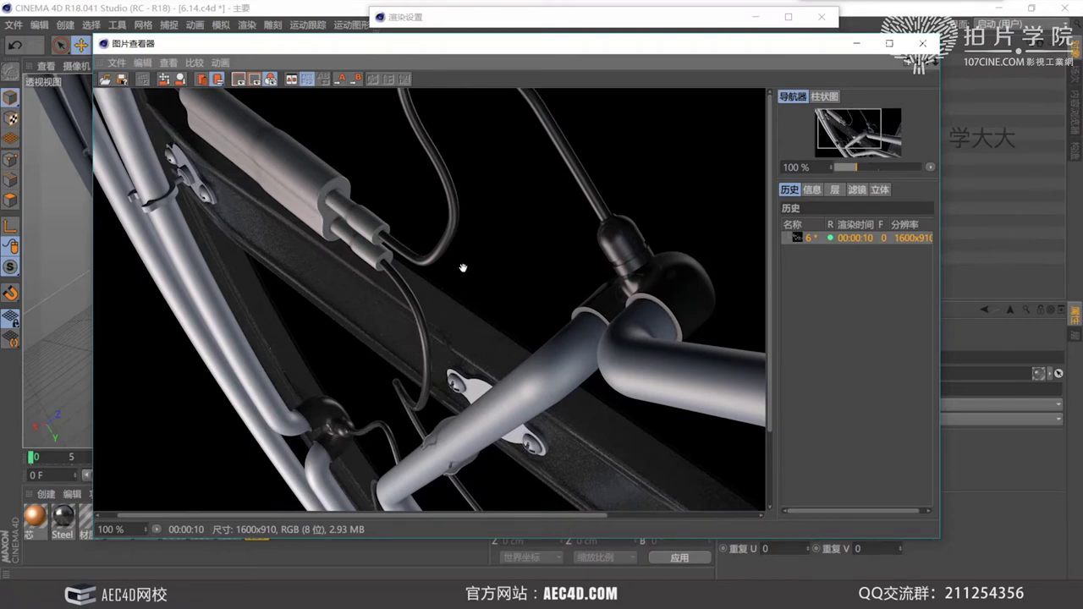
pyautogui.moveTo(468, 271); pyautogui.dragTo(417, 289)
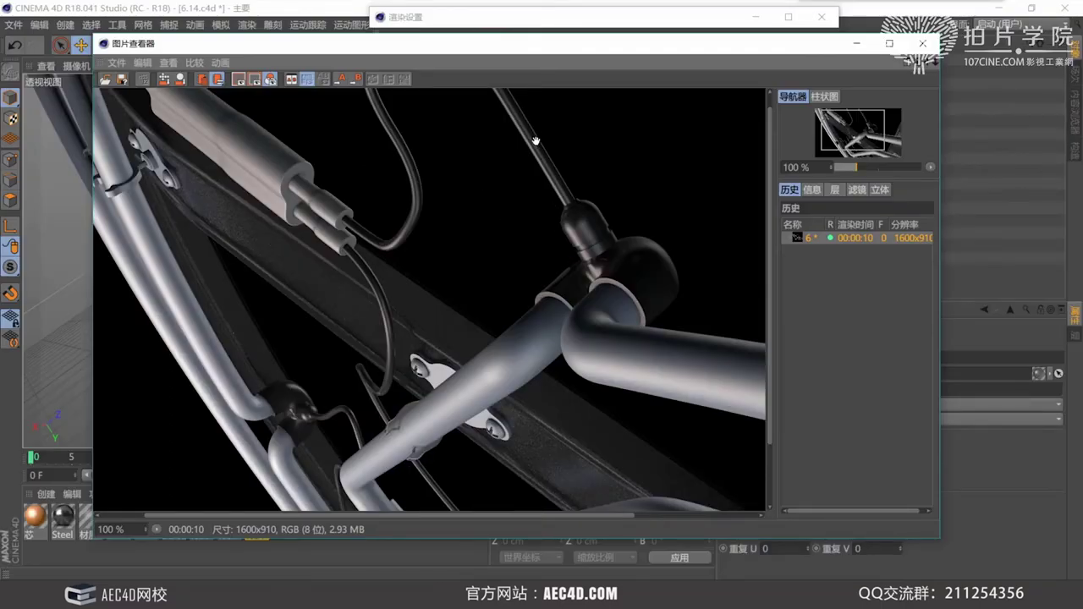
pyautogui.click(856, 43)
# - Compare the black material 材质.1 with the reference render and adjust its layer Fresnel IOR, trying 1.7 before settling on 1.6
pyautogui.doubleClick(202, 517)
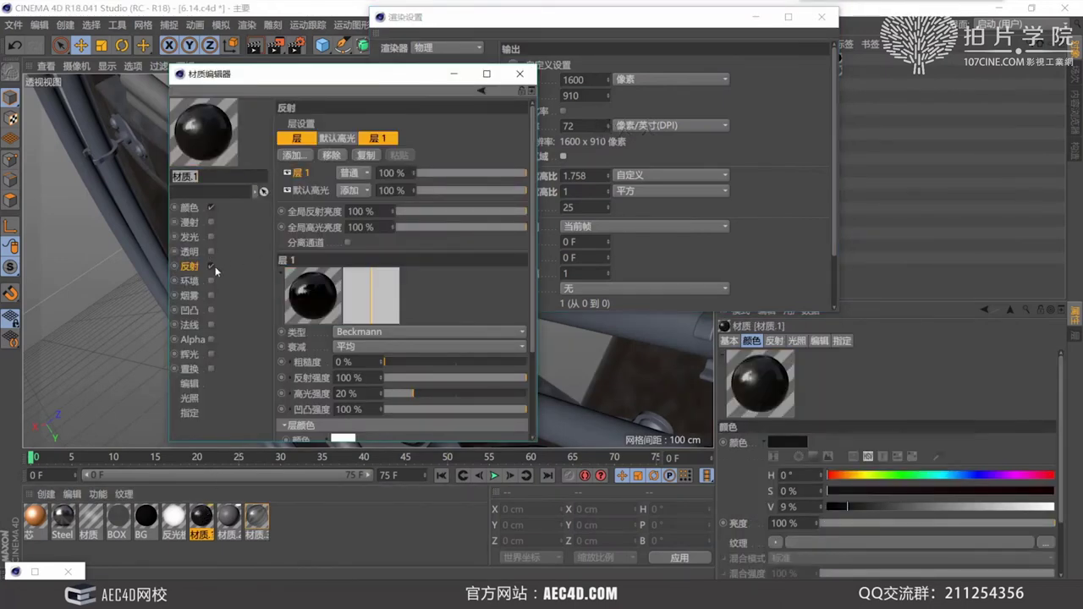
pyautogui.click(191, 269)
pyautogui.scroll(-2, 316, 361)
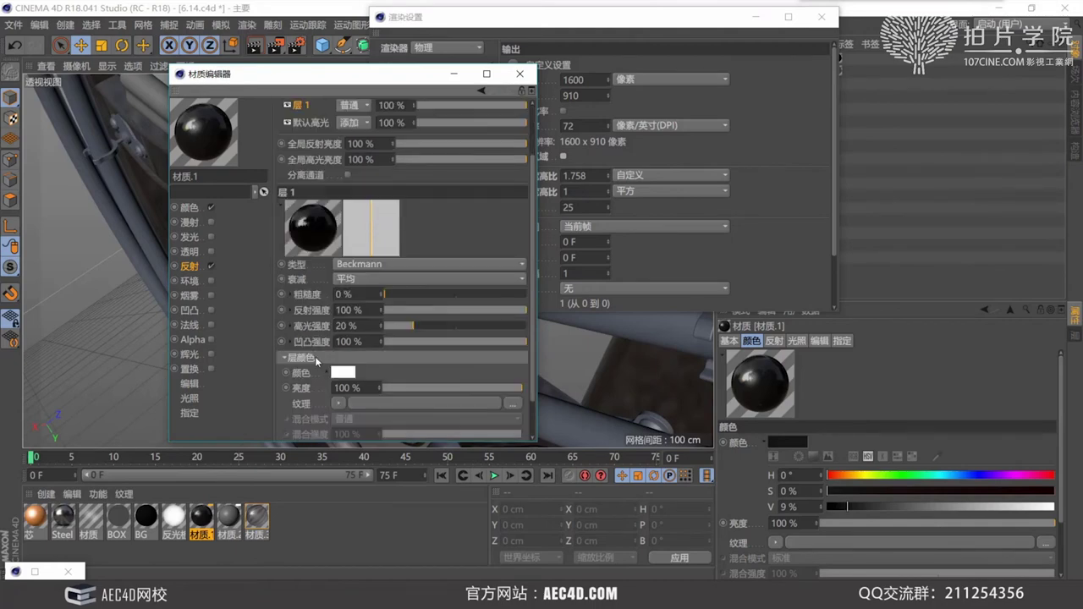
pyautogui.scroll(-1, 316, 364)
pyautogui.click(315, 420)
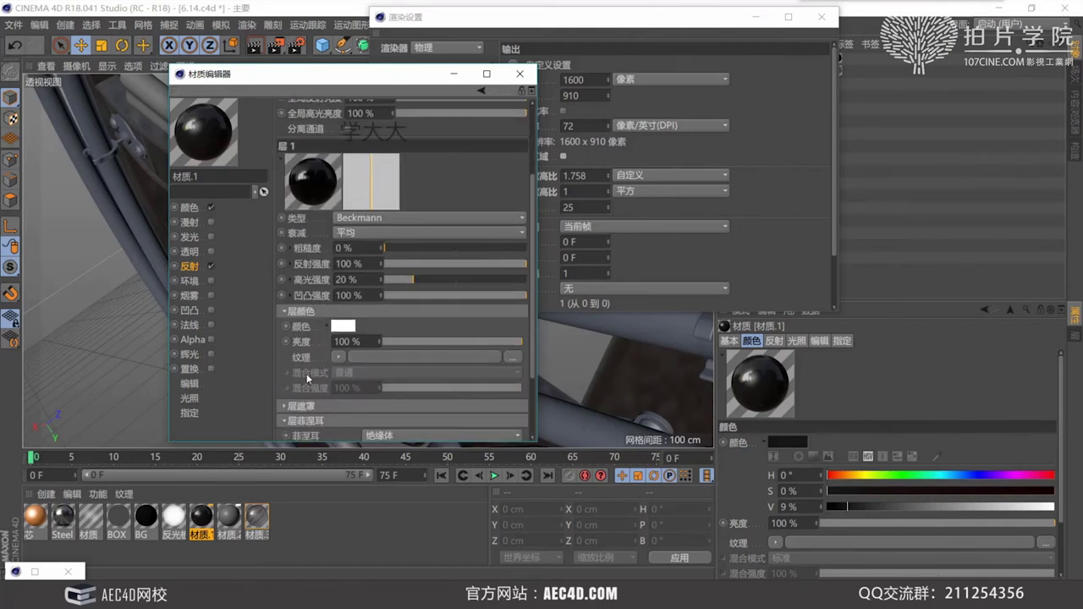
pyautogui.scroll(-2, 315, 406)
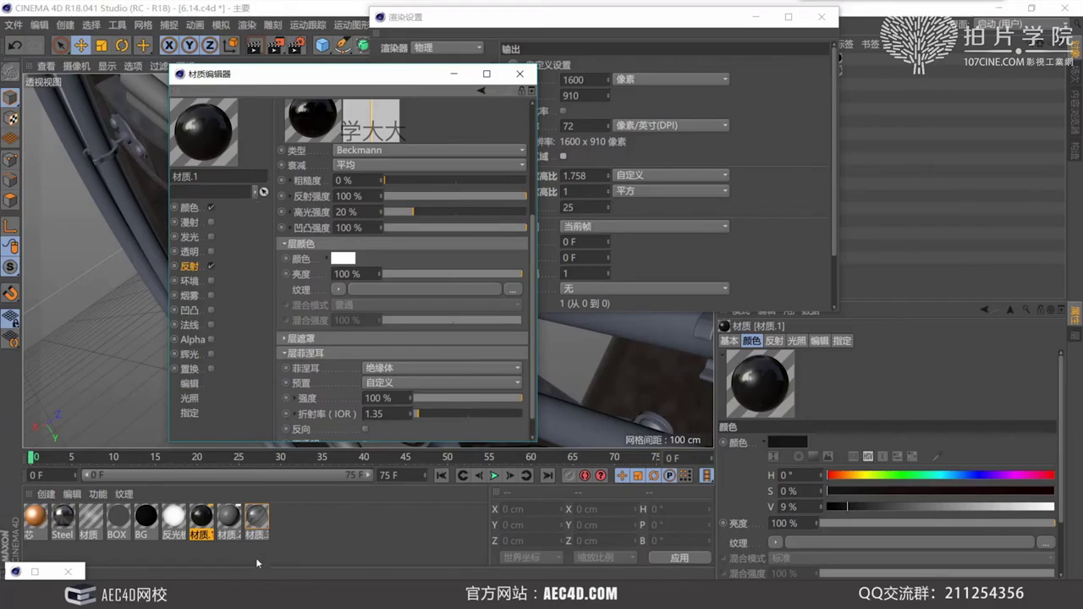
pyautogui.hotkey('alt', 'Tab')
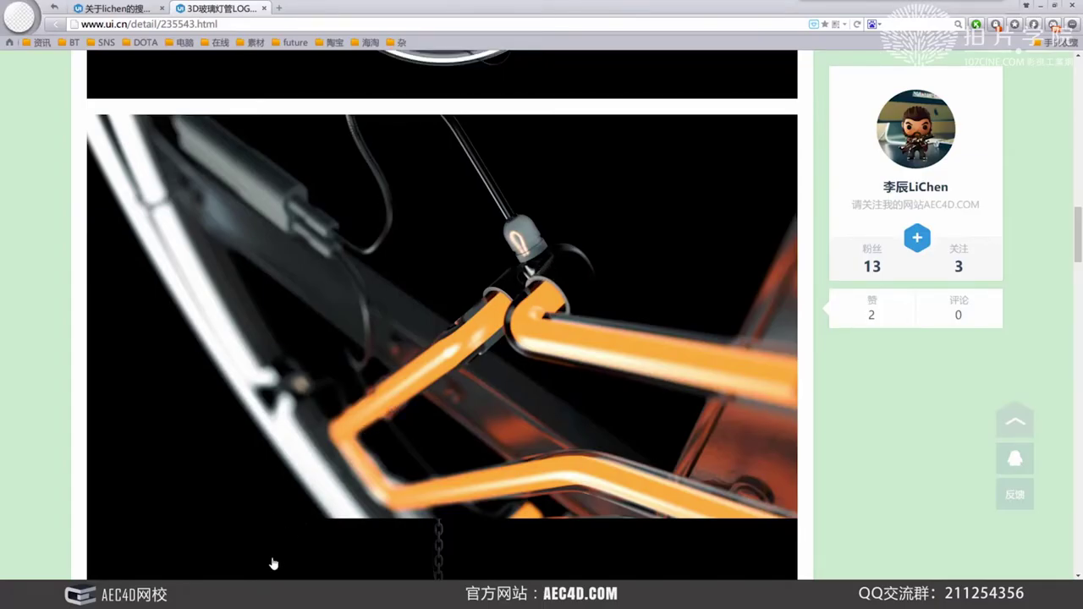
pyautogui.hotkey('alt', 'Tab')
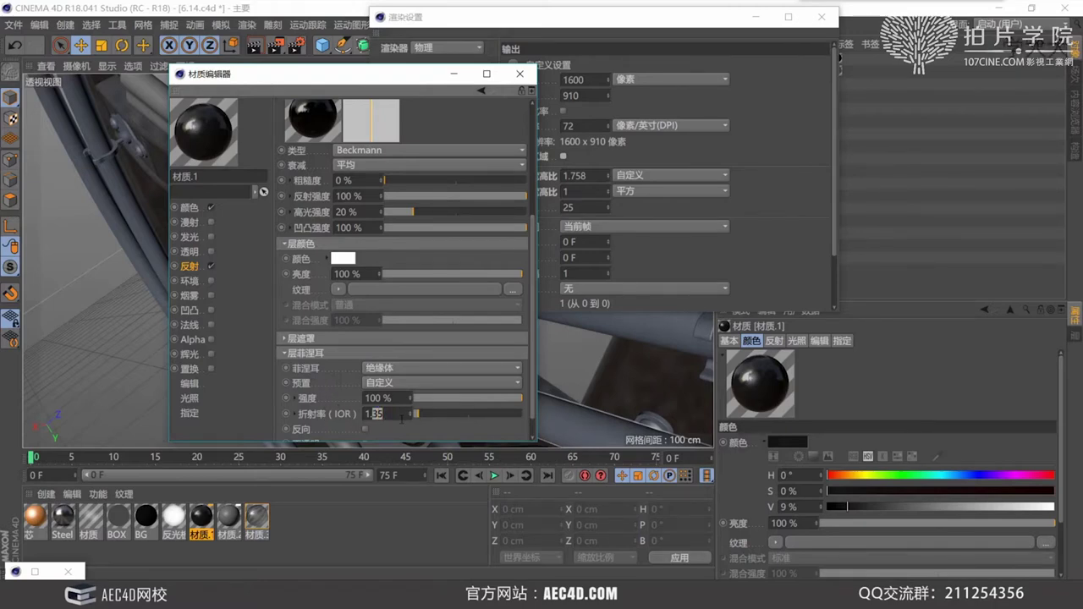
pyautogui.write('7')
pyautogui.press('Return')
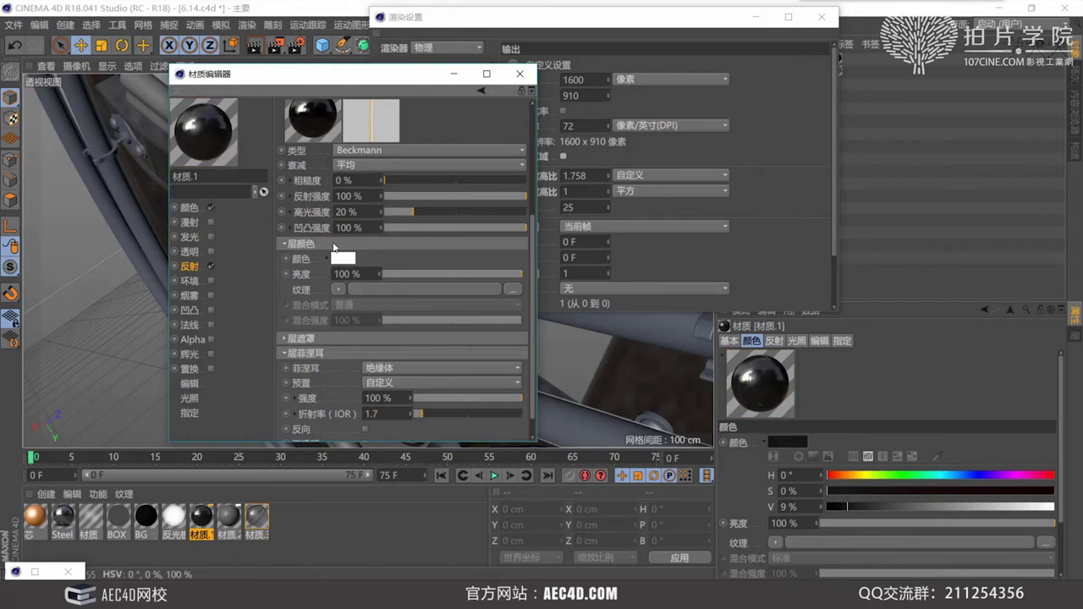
pyautogui.scroll(2, 296, 169)
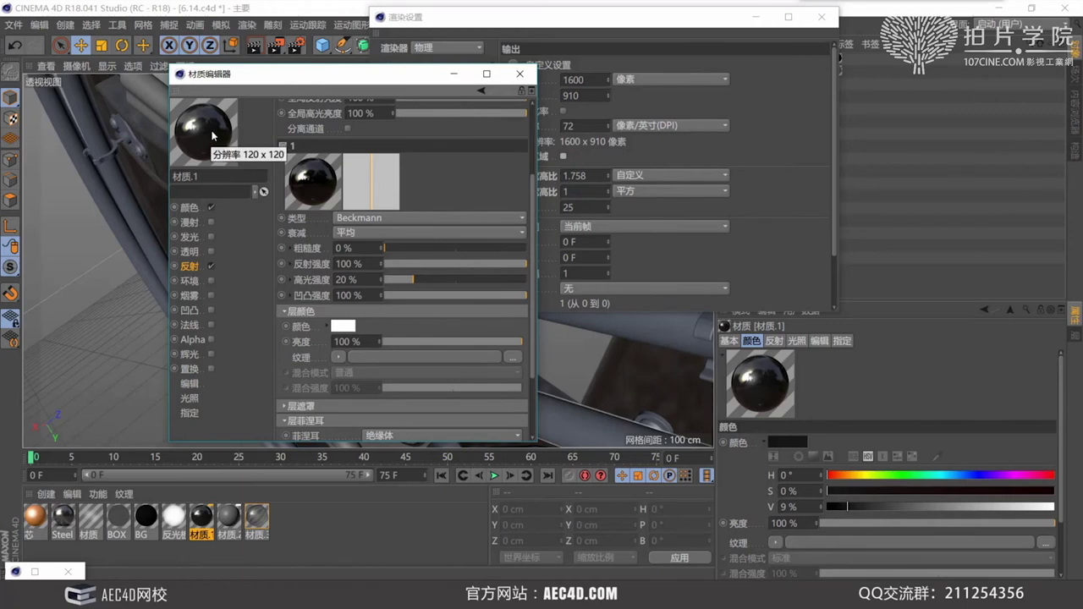
pyautogui.scroll(-2, 330, 404)
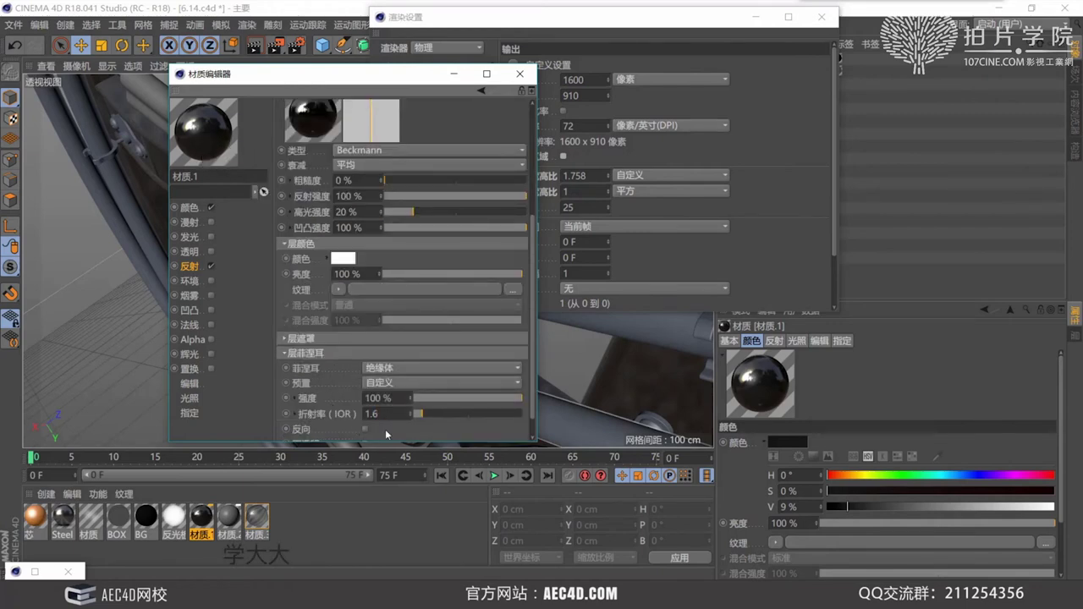
pyautogui.click(519, 74)
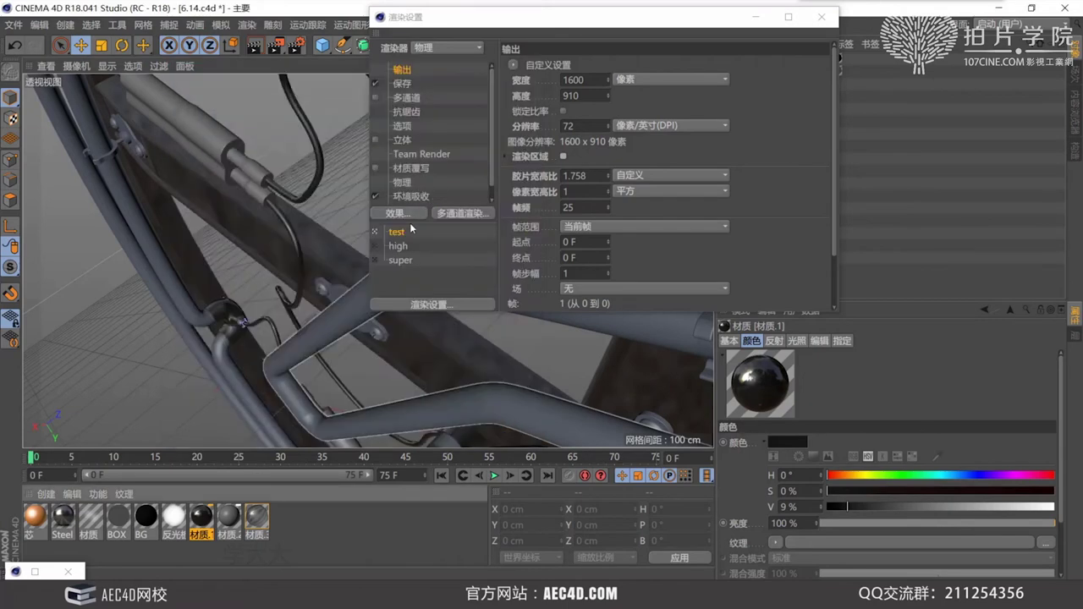
# - Render the scene again and compare the new image with the previous render in the history
pyautogui.hotkey('shift', 'r')
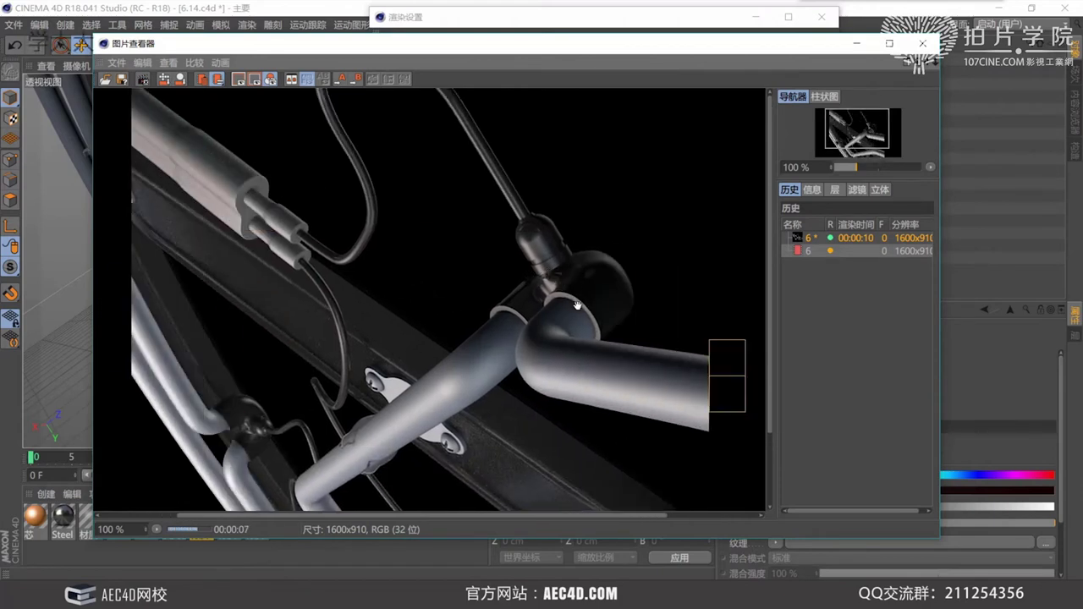
pyautogui.click(808, 239)
pyautogui.press('Down')
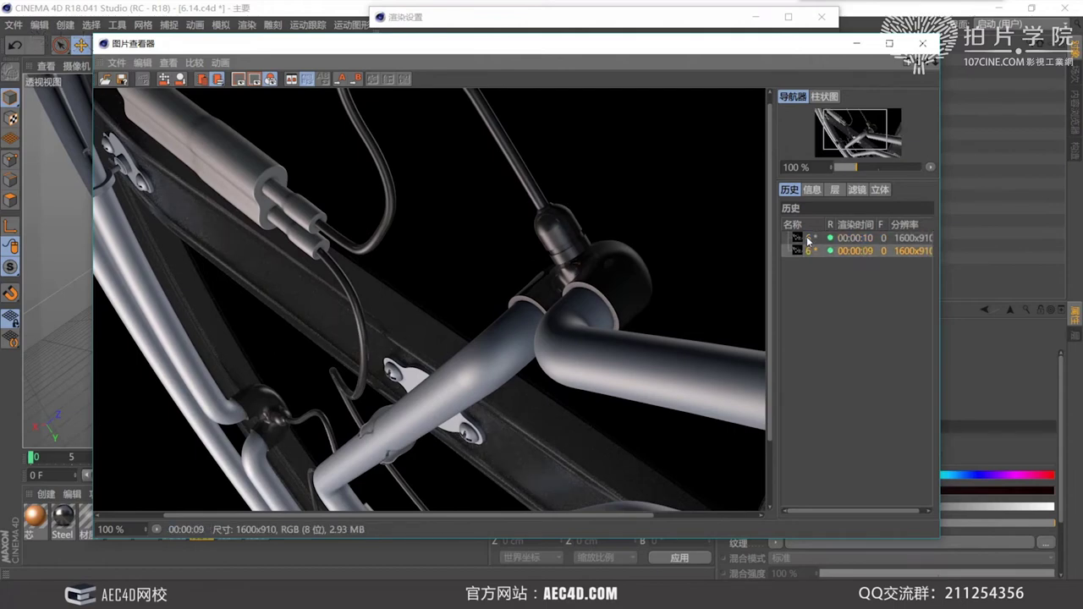
# - Switch repeatedly between the two renders in the history to compare the black material, and close the picture viewer
pyautogui.press('Up')
pyautogui.press('Down')
pyautogui.press('Up')
pyautogui.press('Down')
pyautogui.press('Up')
pyautogui.press('Down')
pyautogui.click(923, 43)
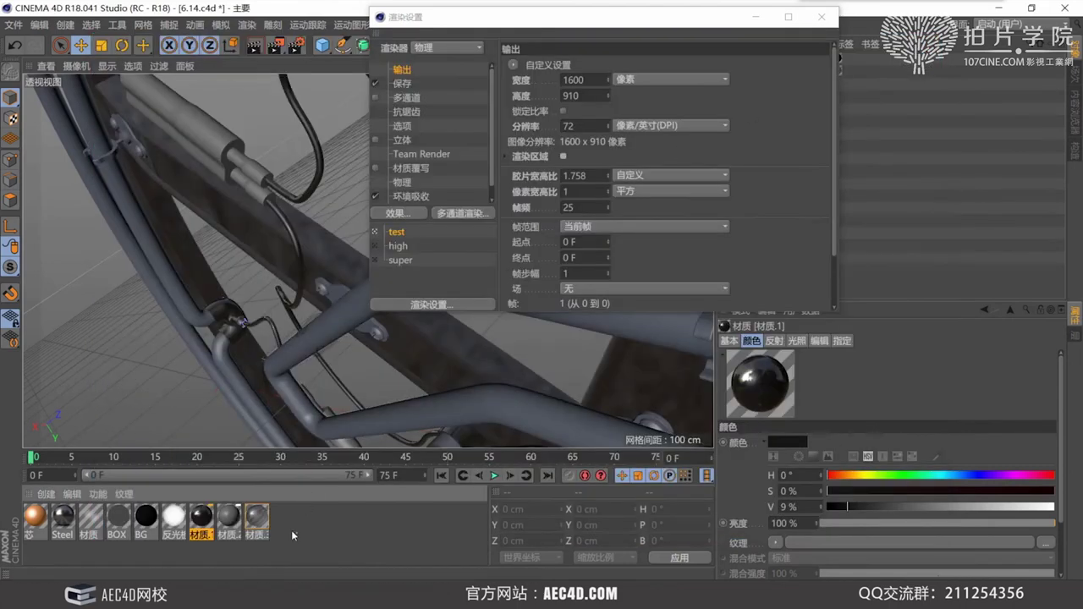
# - Close the render settings, duplicate the transparent material 材质.3 and open the copy for editing
pyautogui.click(263, 531)
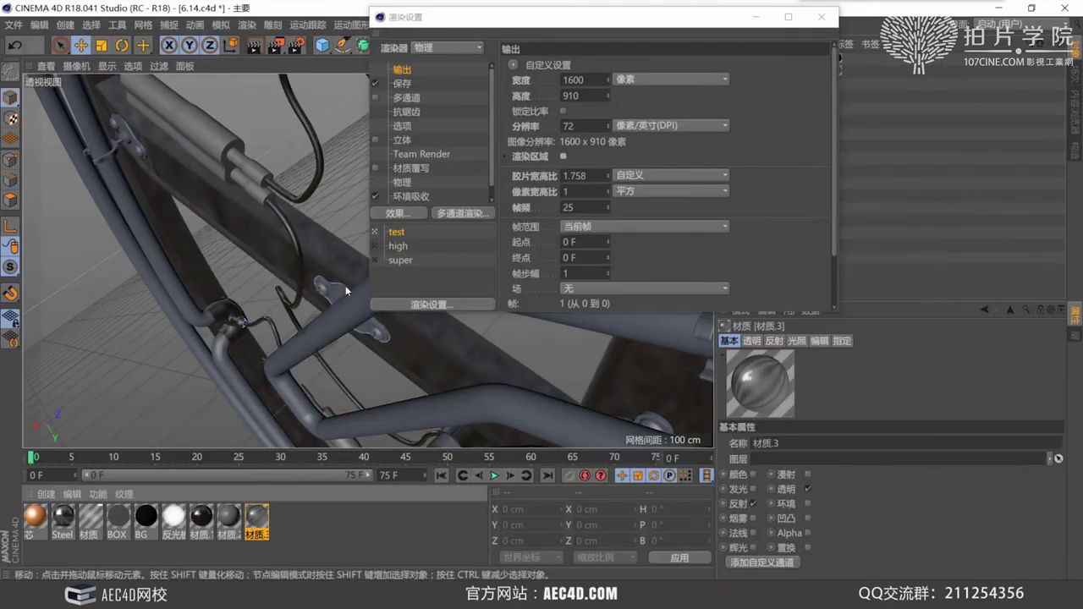
pyautogui.click(820, 16)
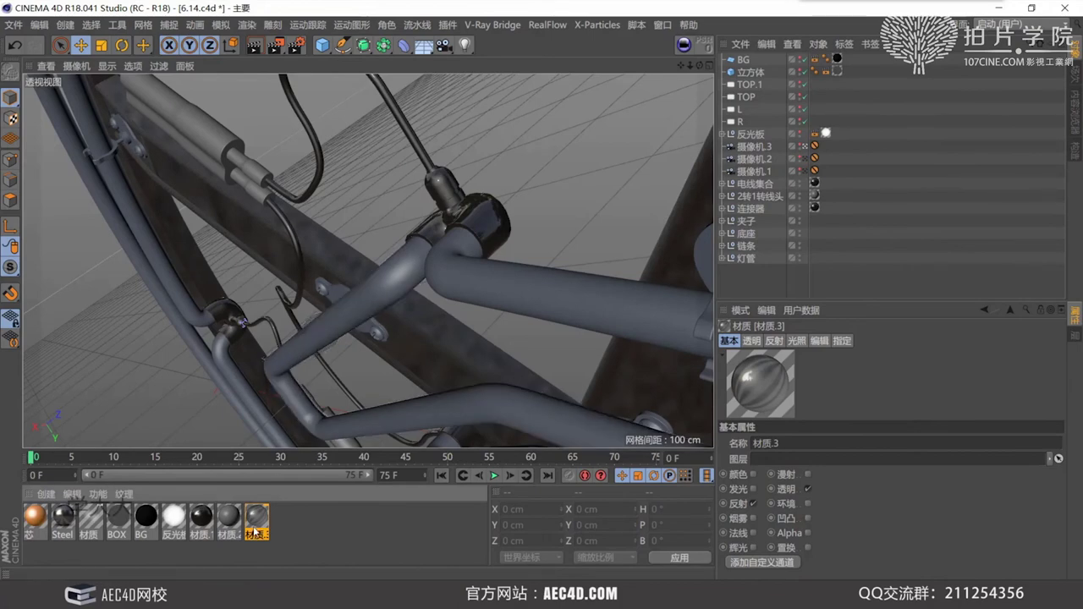
pyautogui.keyDown('ctrl'); pyautogui.moveTo(254, 526); pyautogui.dragTo(286, 527); pyautogui.keyUp('ctrl')
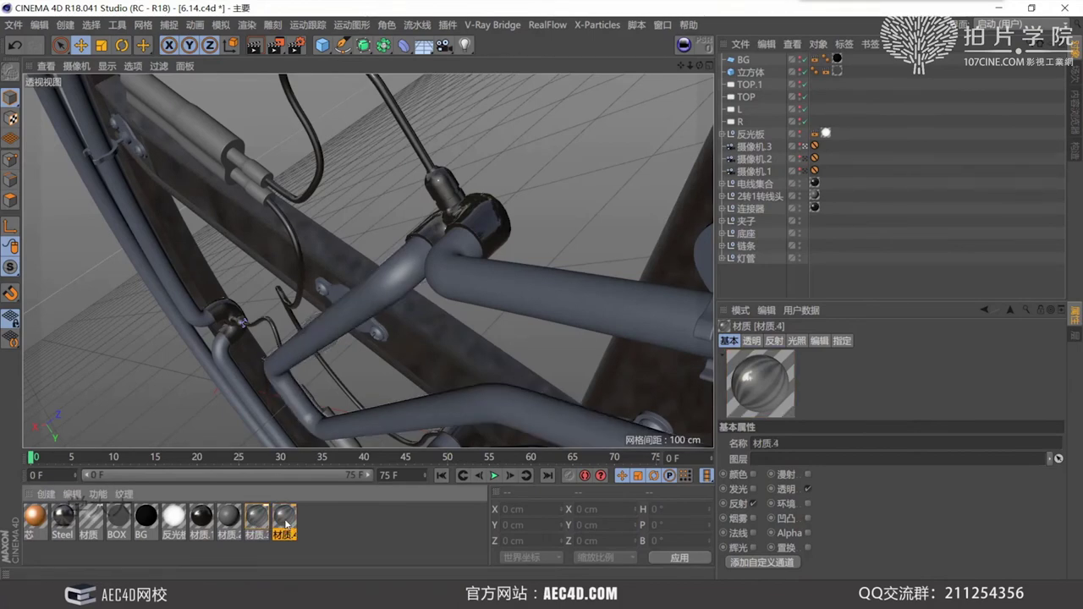
pyautogui.doubleClick(284, 518)
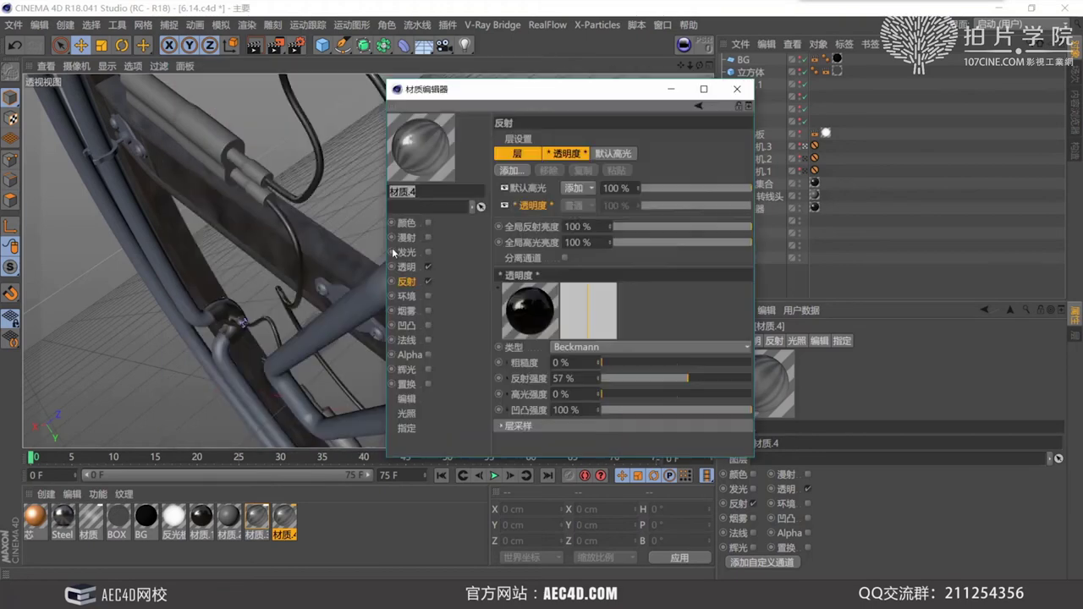
# - In the copy's transparency channel, set the absorption color to white, absorption distance to 100 cm and blurriness to 20%
pyautogui.click(406, 267)
pyautogui.moveTo(555, 99); pyautogui.dragTo(496, 75)
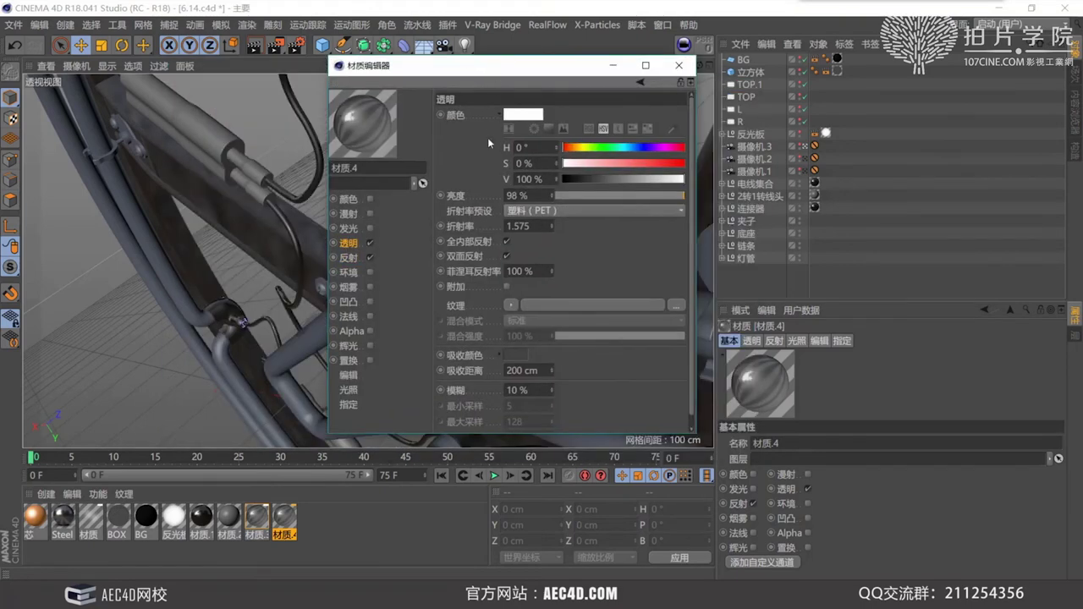
pyautogui.click(518, 354)
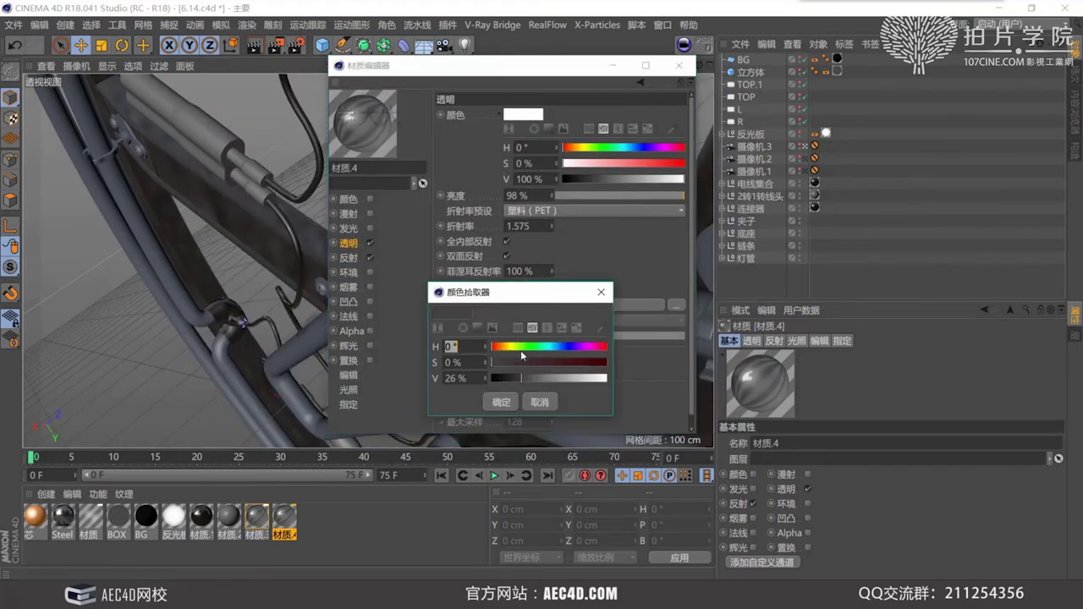
pyautogui.click(500, 402)
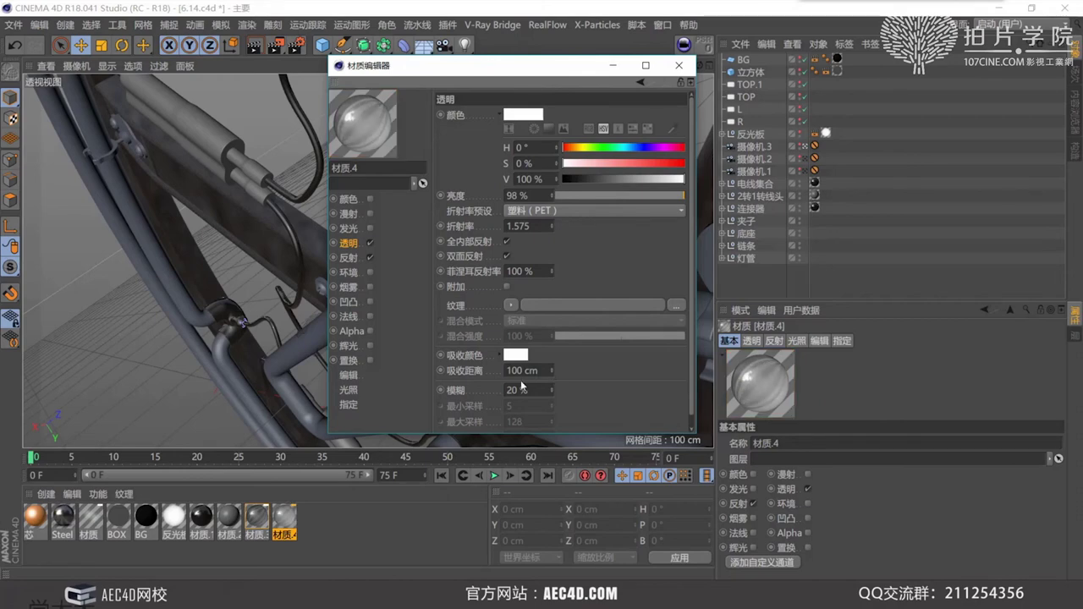
# - Set the transparency reflection layer's roughness to 26% and reflection strength to 15%, and apply 材质.4 to the bulb-shaped cap above the connector
pyautogui.click(349, 259)
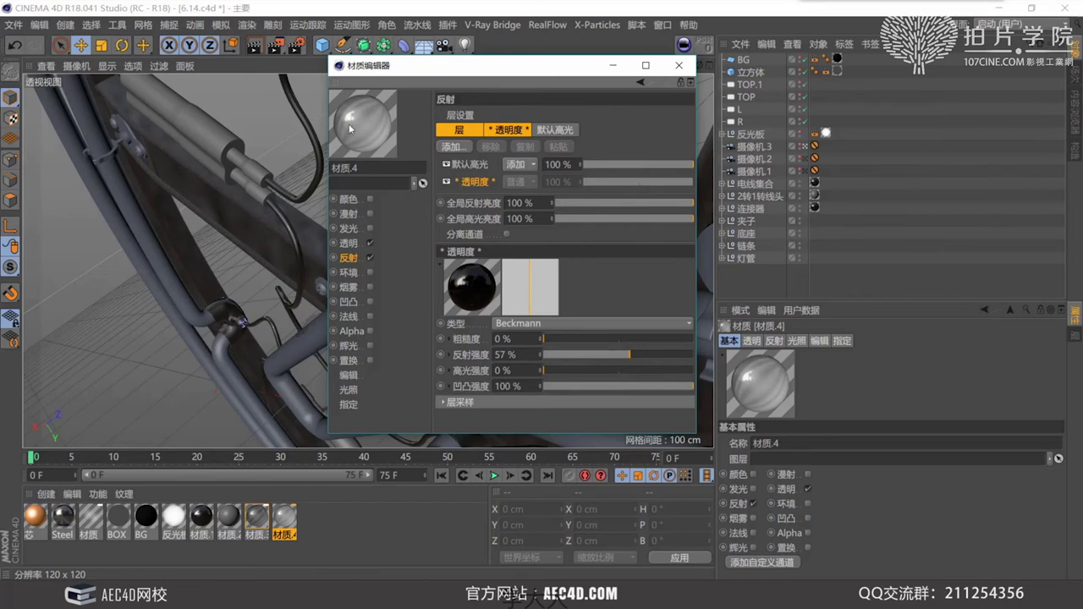
pyautogui.moveTo(562, 353); pyautogui.dragTo(583, 341)
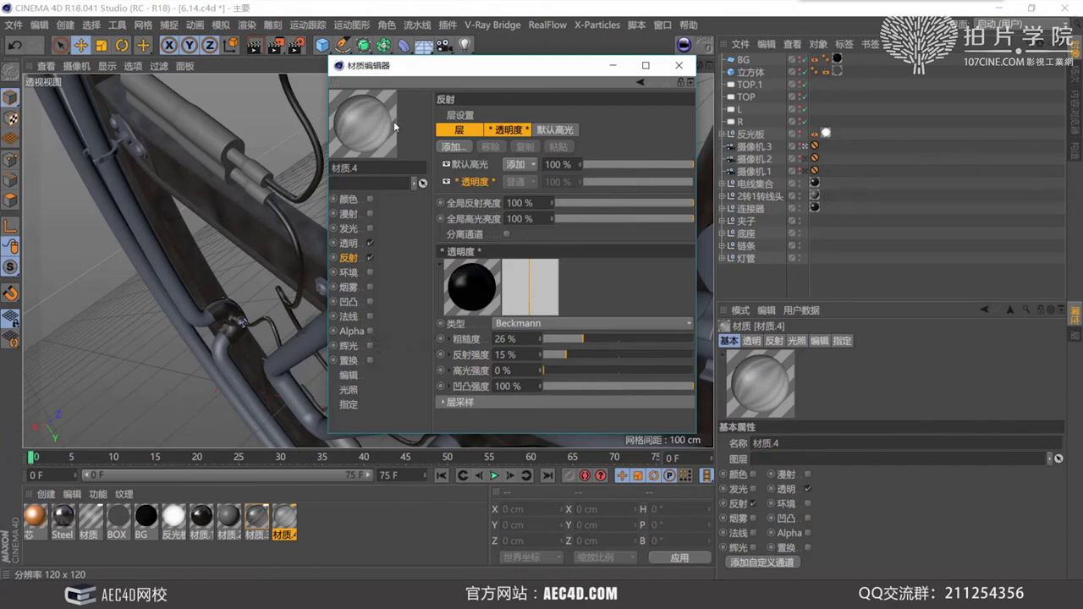
pyautogui.click(678, 65)
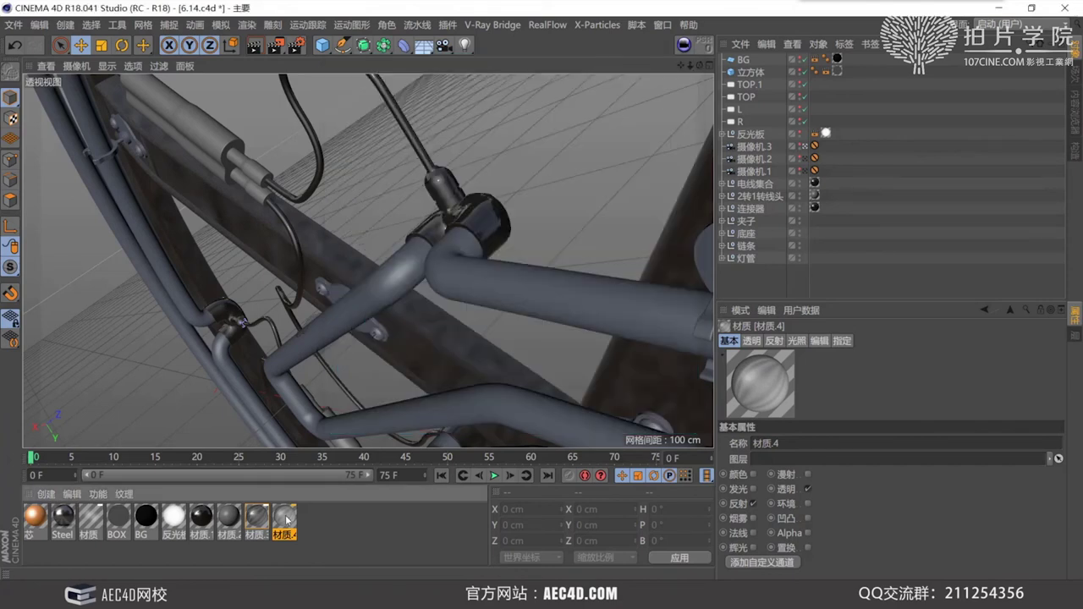
pyautogui.moveTo(285, 516); pyautogui.dragTo(442, 183)
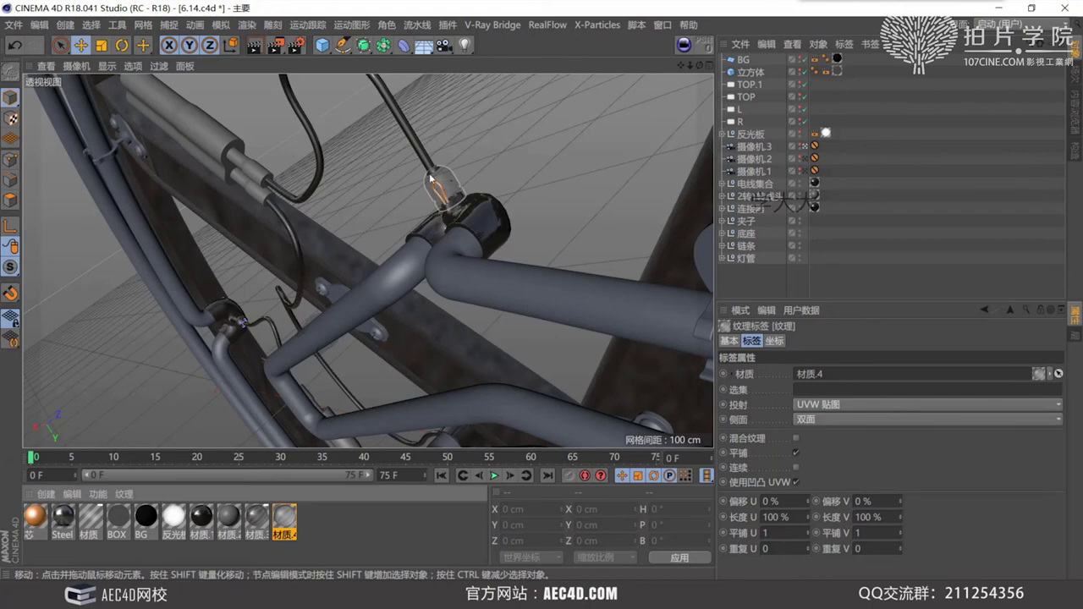
# - Preview the cap with an interactive render region framed around it and the black connector, adjusting its quality, and turn the region off
pyautogui.click(449, 217)
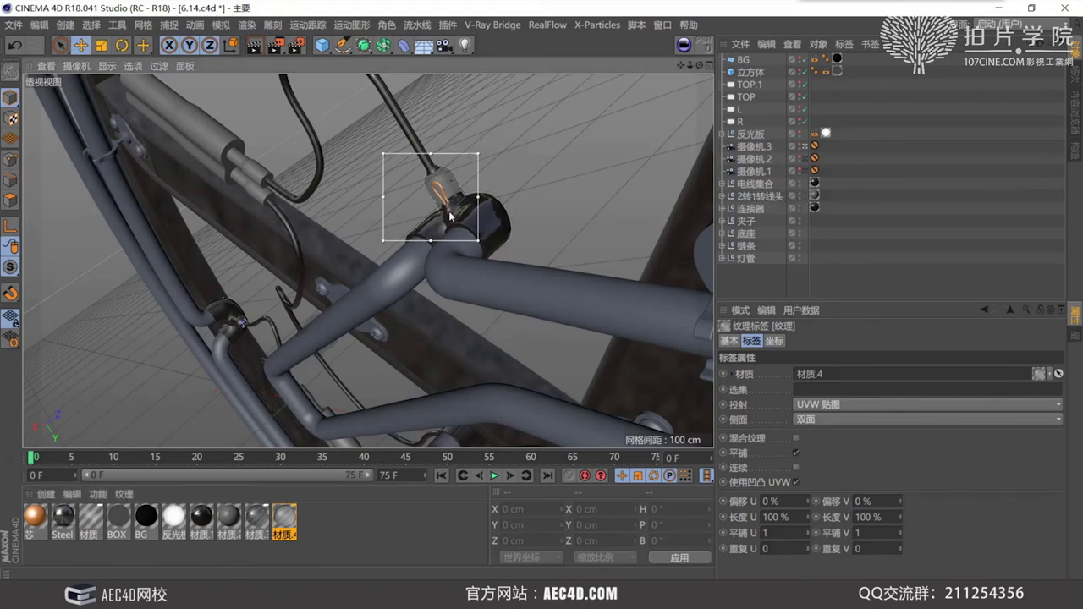
pyautogui.hotkey('alt', 'r')
pyautogui.moveTo(428, 148)
pyautogui.mouseDown()
pyautogui.moveTo(374, 157)
pyautogui.moveTo(403, 159)
pyautogui.moveTo(415, 138)
pyautogui.moveTo(428, 154)
pyautogui.moveTo(455, 144)
pyautogui.moveTo(317, 188)
pyautogui.moveTo(445, 186)
pyautogui.moveTo(445, 142)
pyautogui.mouseUp()
pyautogui.moveTo(485, 228); pyautogui.dragTo(514, 253)
pyautogui.click(495, 235)
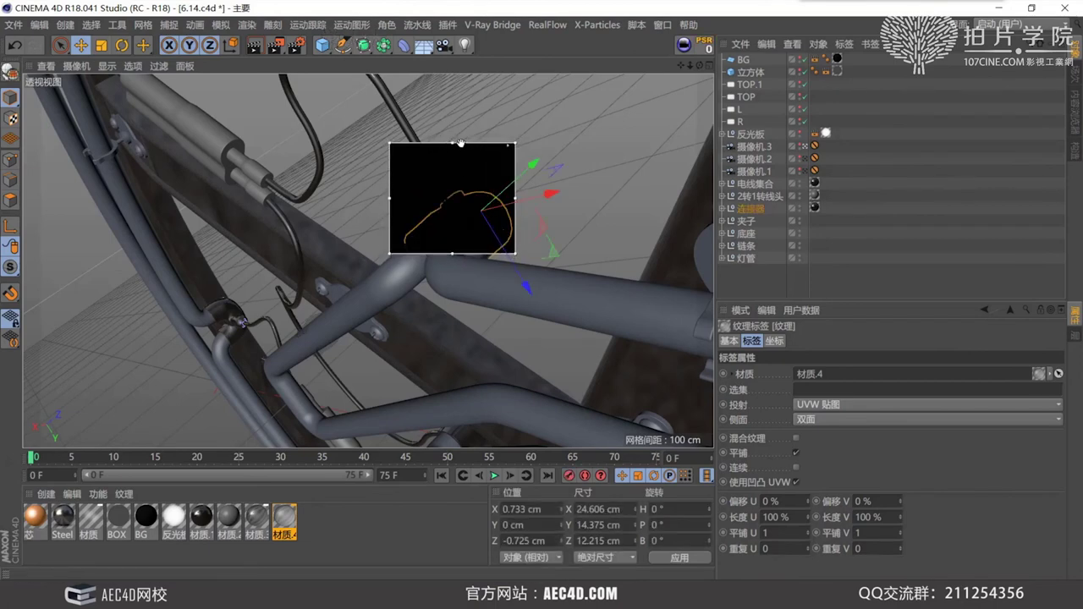
pyautogui.moveTo(461, 141); pyautogui.dragTo(447, 136)
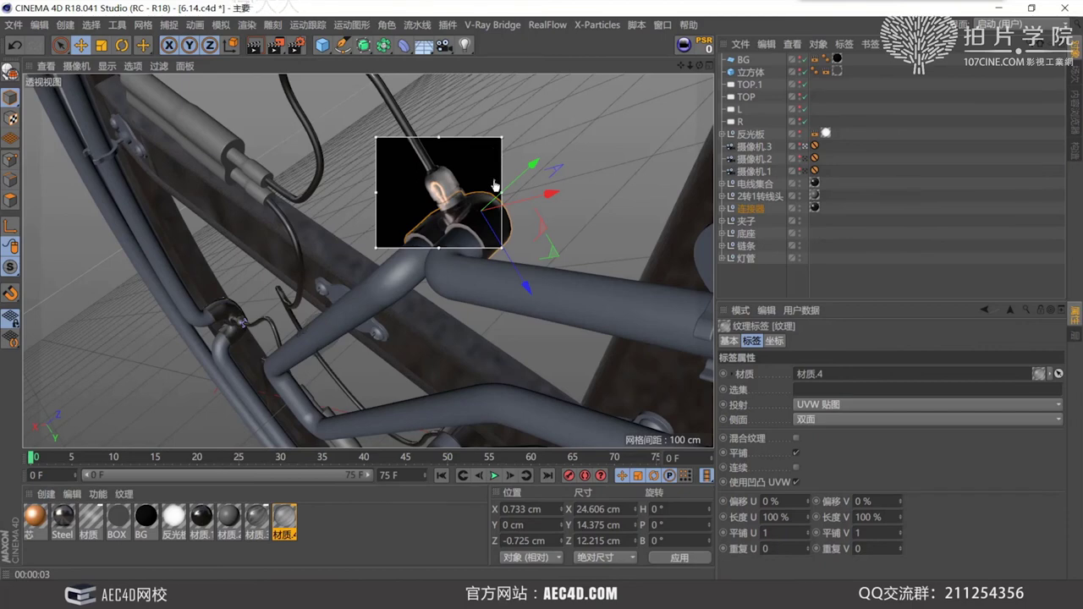
pyautogui.moveTo(496, 181); pyautogui.dragTo(497, 163)
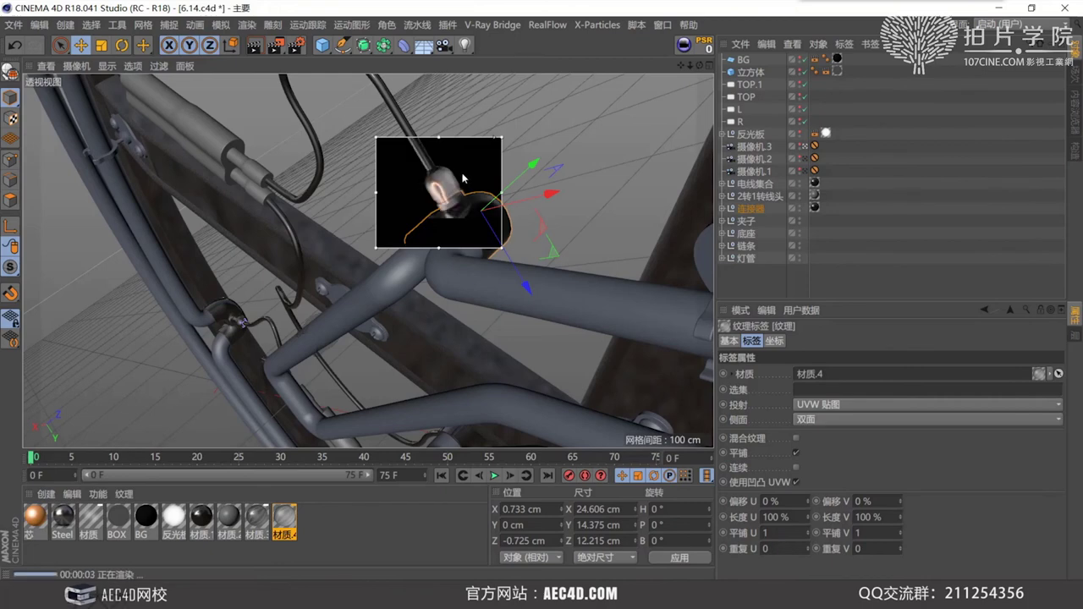
pyautogui.click(444, 206)
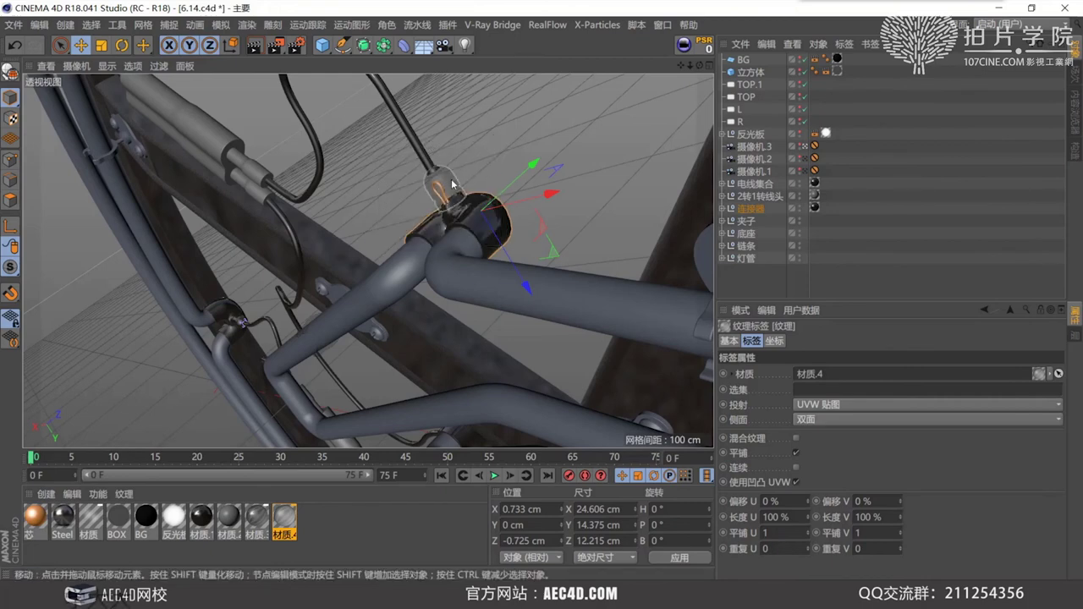
# - Copy the interactive region's borders into the output render region, enable region rendering and close the render settings
pyautogui.hotkey('ctrl', 'b')
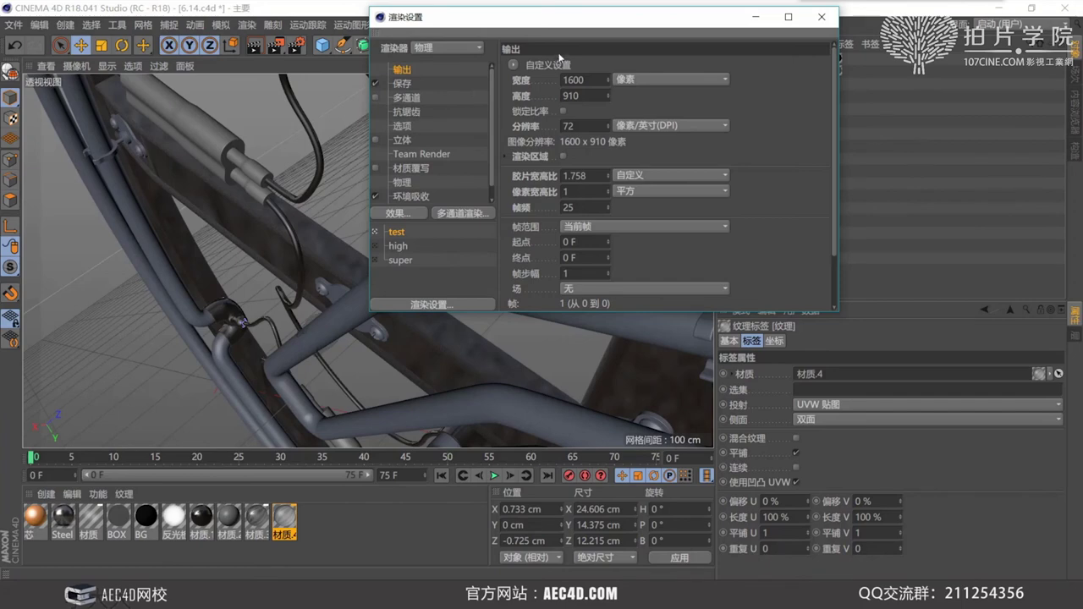
pyautogui.click(505, 155)
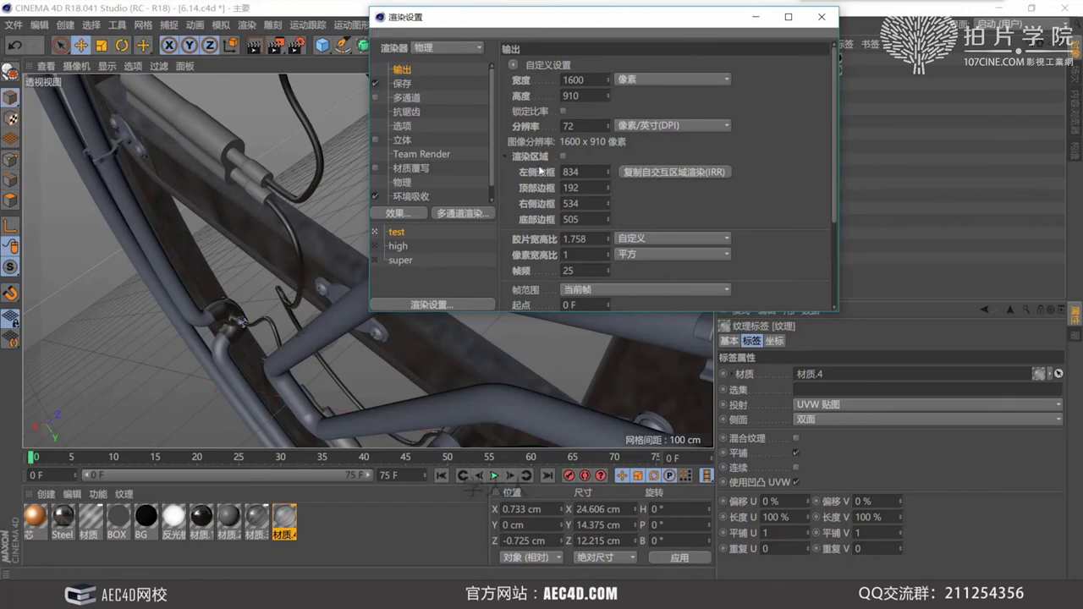
pyautogui.click(656, 171)
pyautogui.click(561, 156)
pyautogui.click(821, 16)
# - Render the region to the picture viewer and compare the cap with the reference render in the browser
pyautogui.hotkey('shift', 'r')
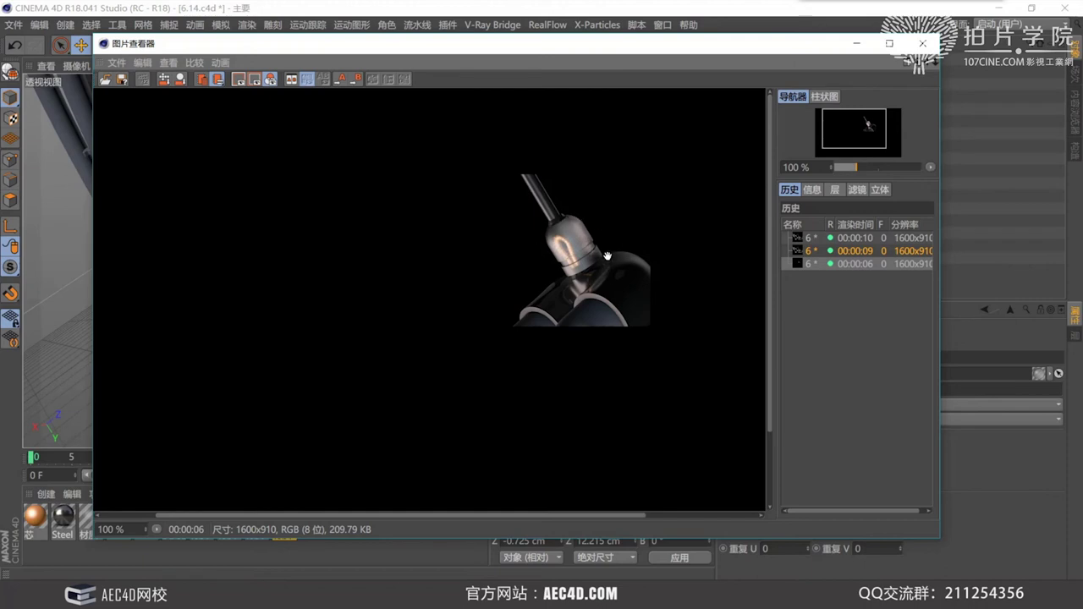
pyautogui.click(282, 544)
pyautogui.hotkey('alt', 'Tab')
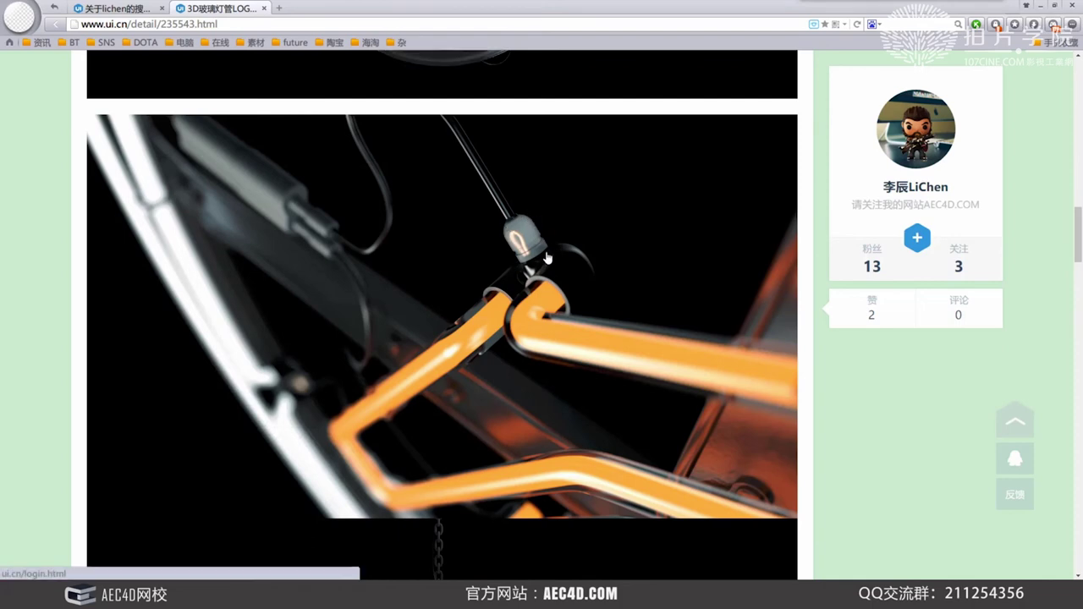
pyautogui.hotkey('alt', 'Tab')
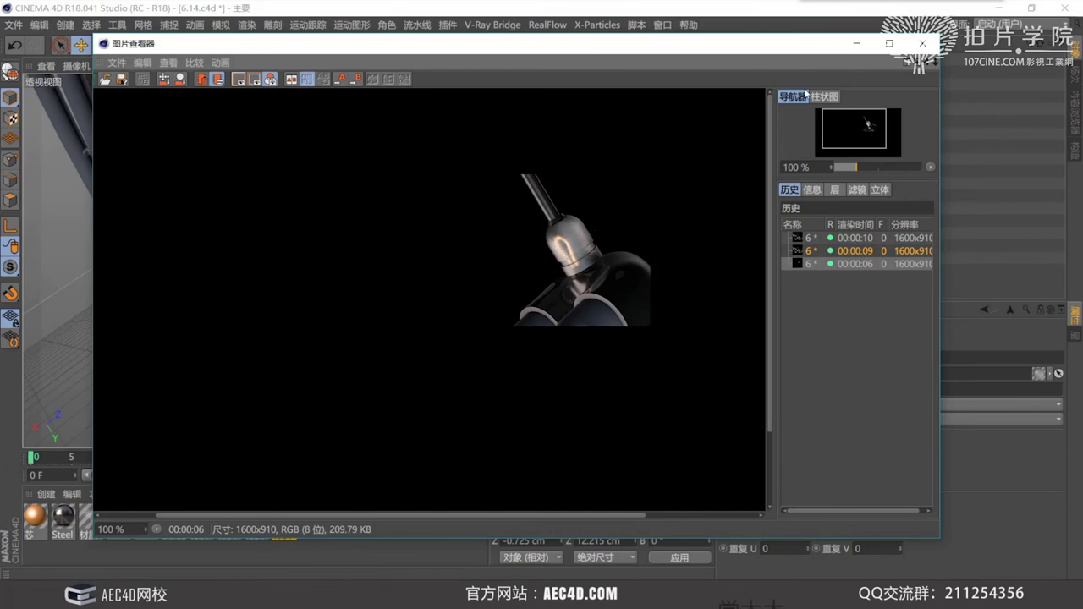
# - Minimize the picture viewer and enable luminance on 材质.4 with a subsurface scattering (次表面散射) effect as its texture
pyautogui.click(854, 44)
pyautogui.doubleClick(284, 516)
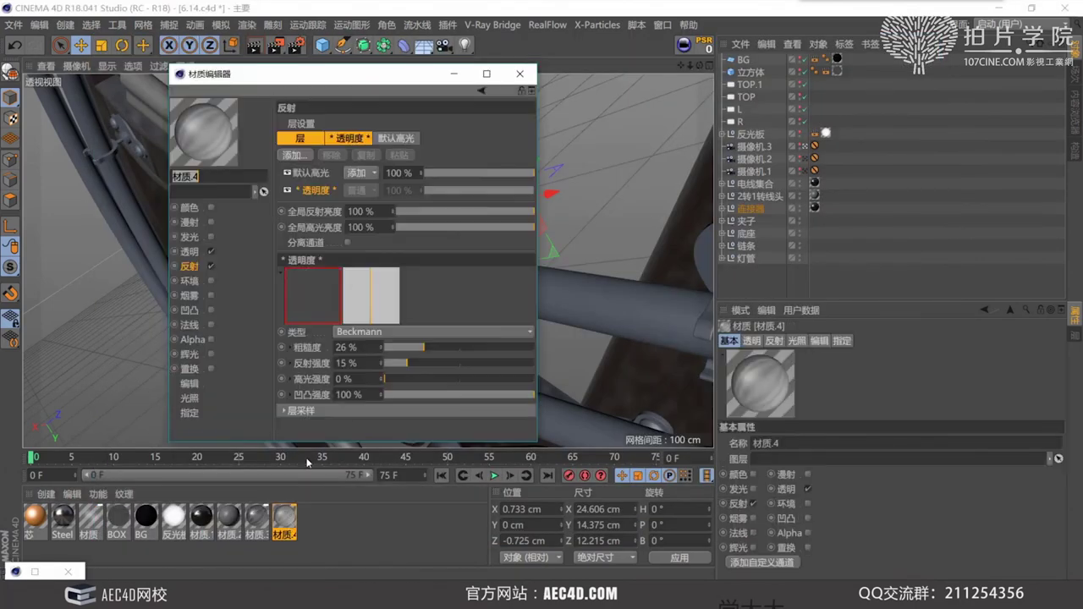
pyautogui.click(190, 237)
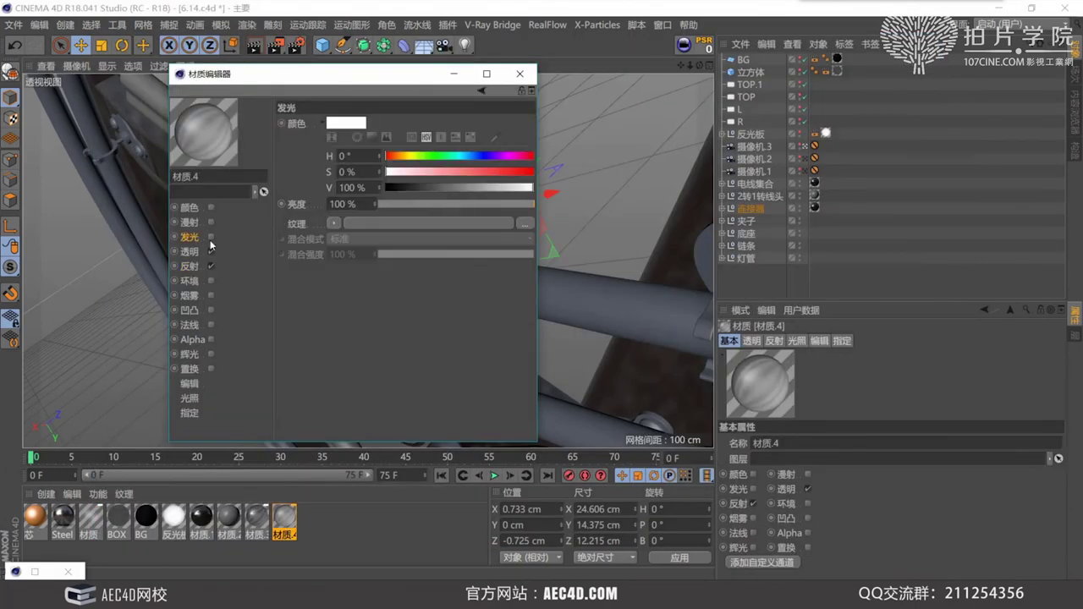
pyautogui.click(211, 237)
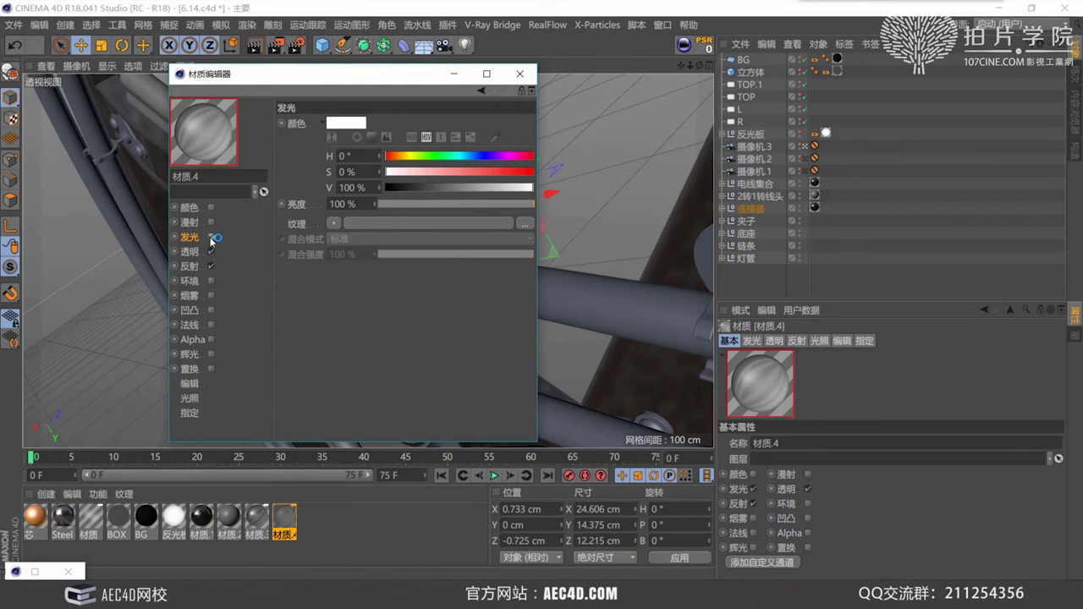
pyautogui.click(335, 225)
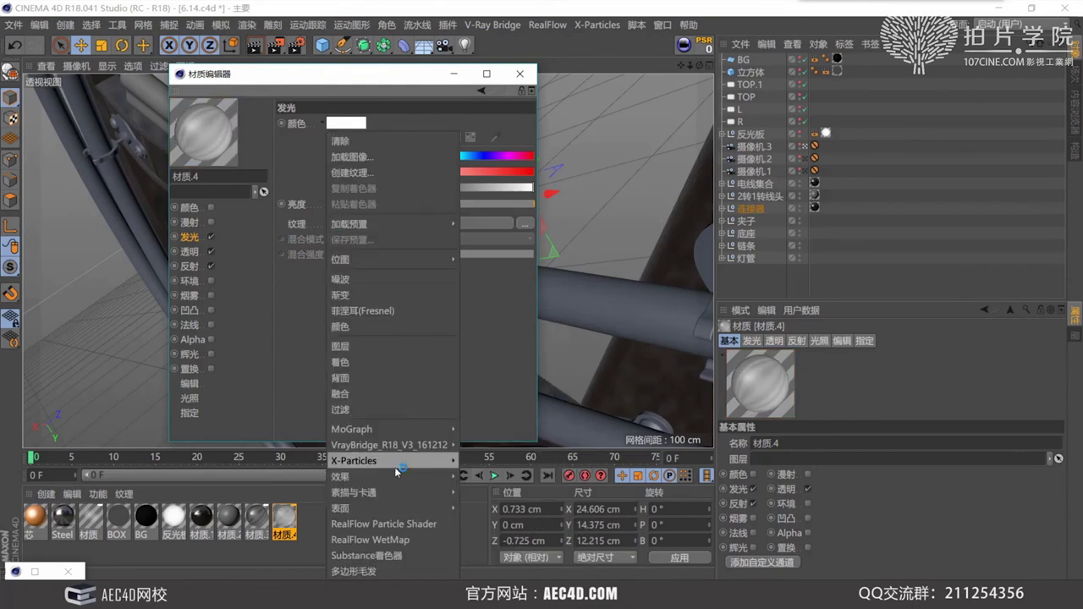
pyautogui.moveTo(396, 477)
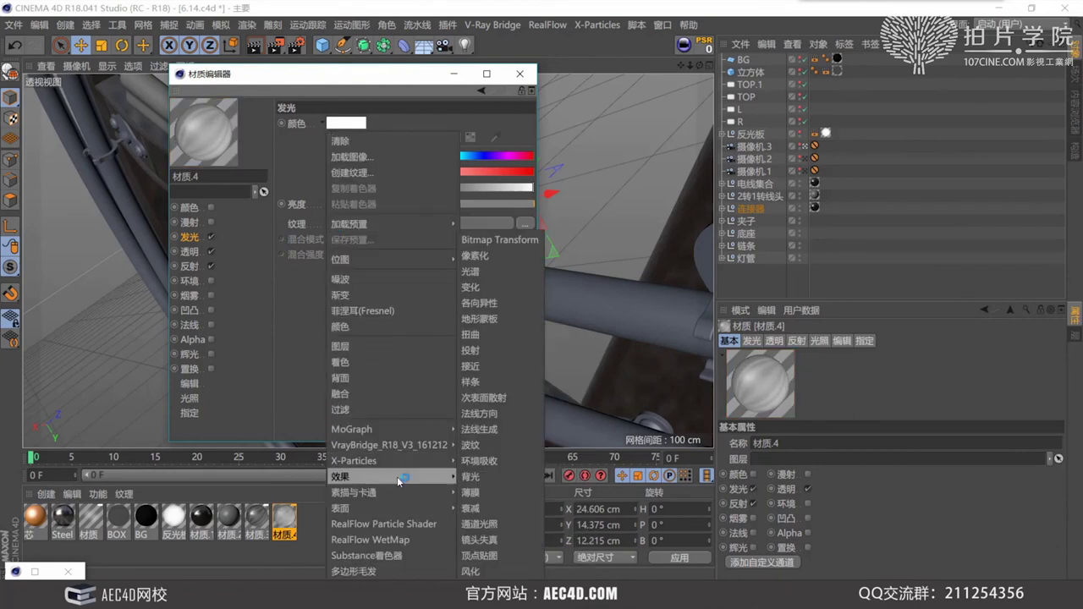
pyautogui.click(490, 401)
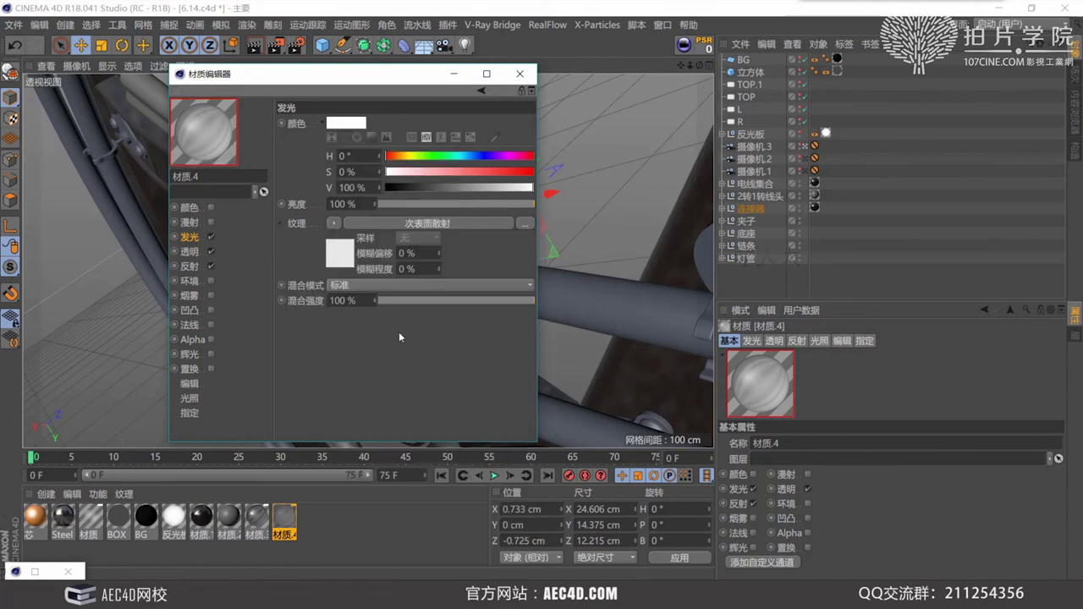
# - Review the subsurface scattering shader's presets and basic properties, and set the luminance texture's mix mode to 添加 (Add)
pyautogui.click(423, 225)
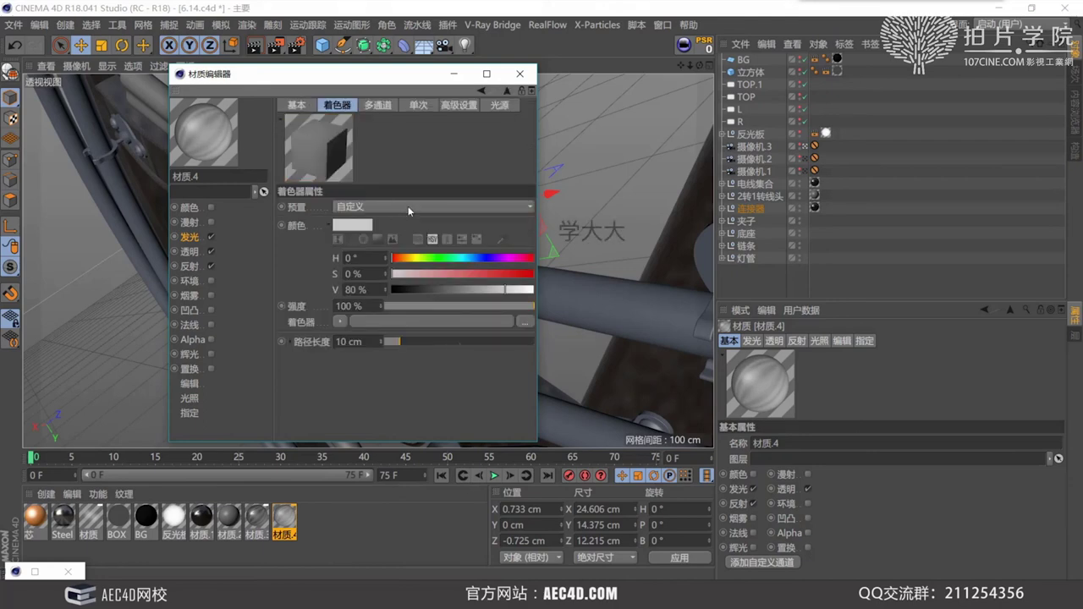
pyautogui.click(375, 207)
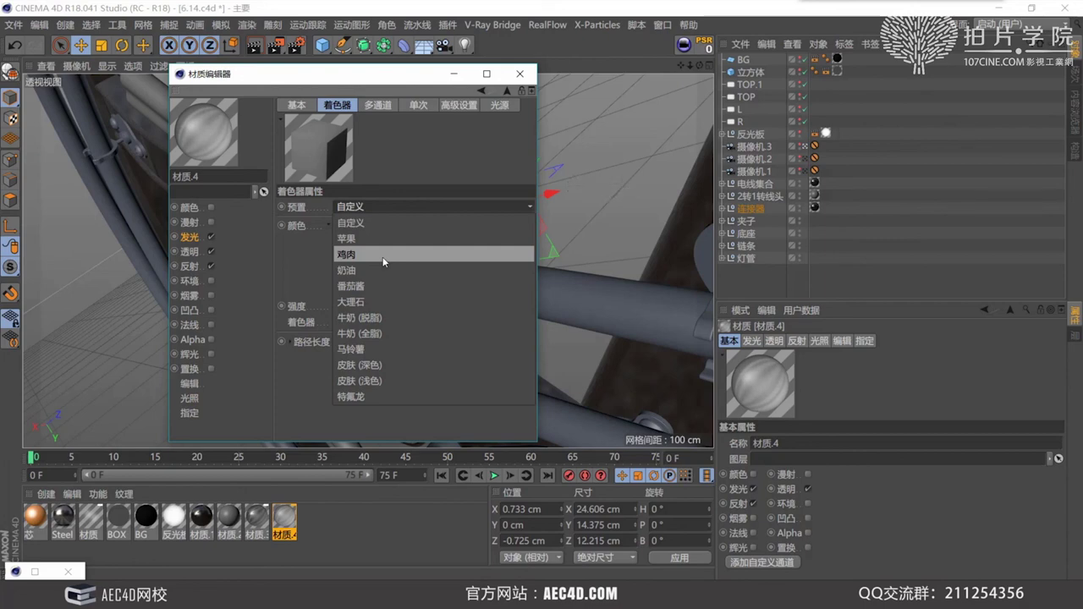
pyautogui.click(312, 253)
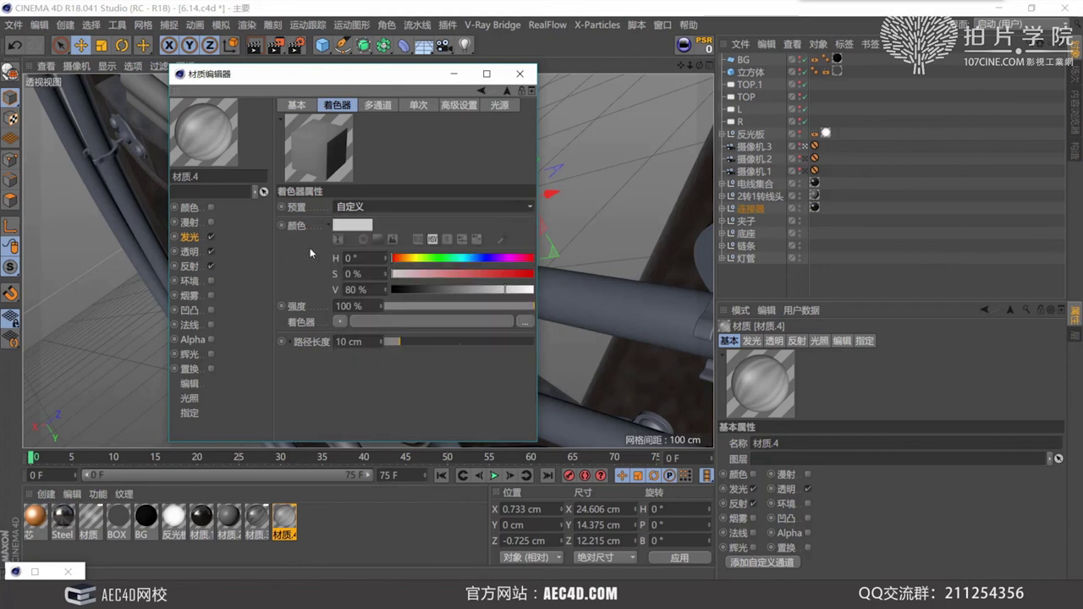
pyautogui.click(297, 105)
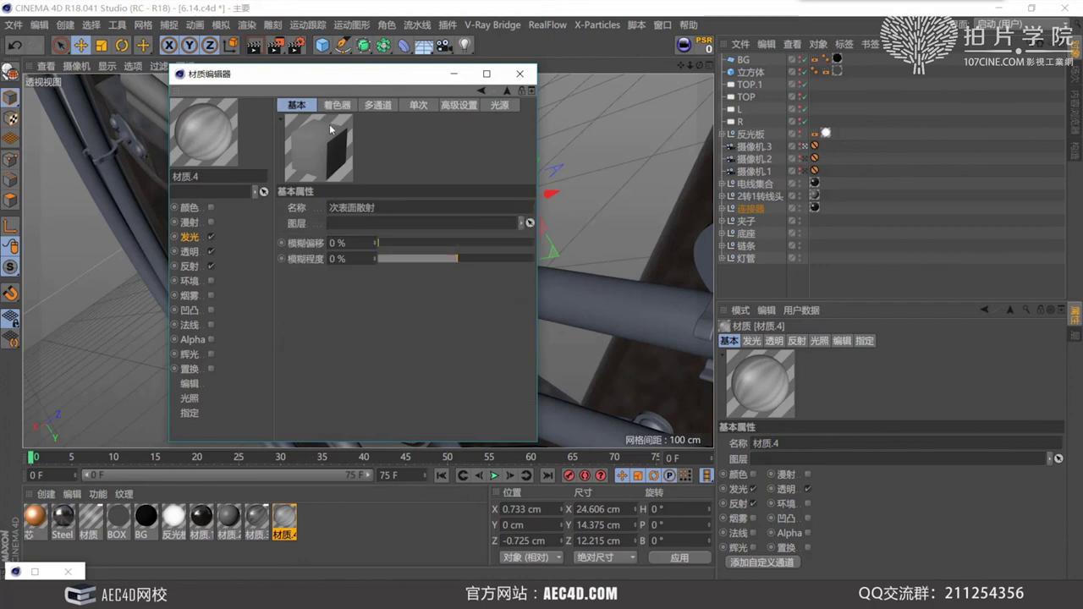
pyautogui.click(188, 239)
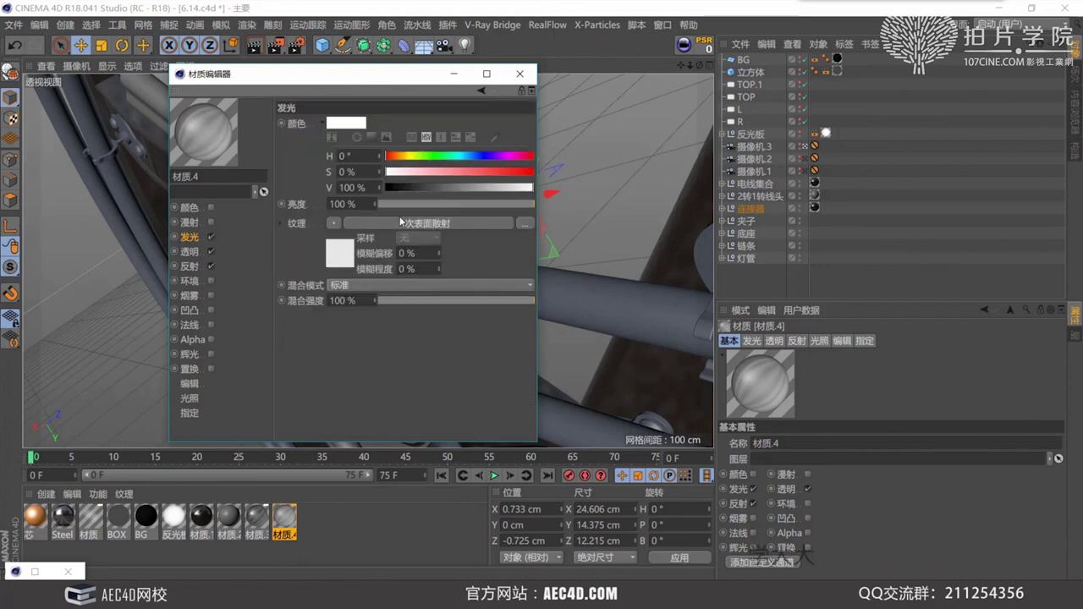
pyautogui.click(383, 287)
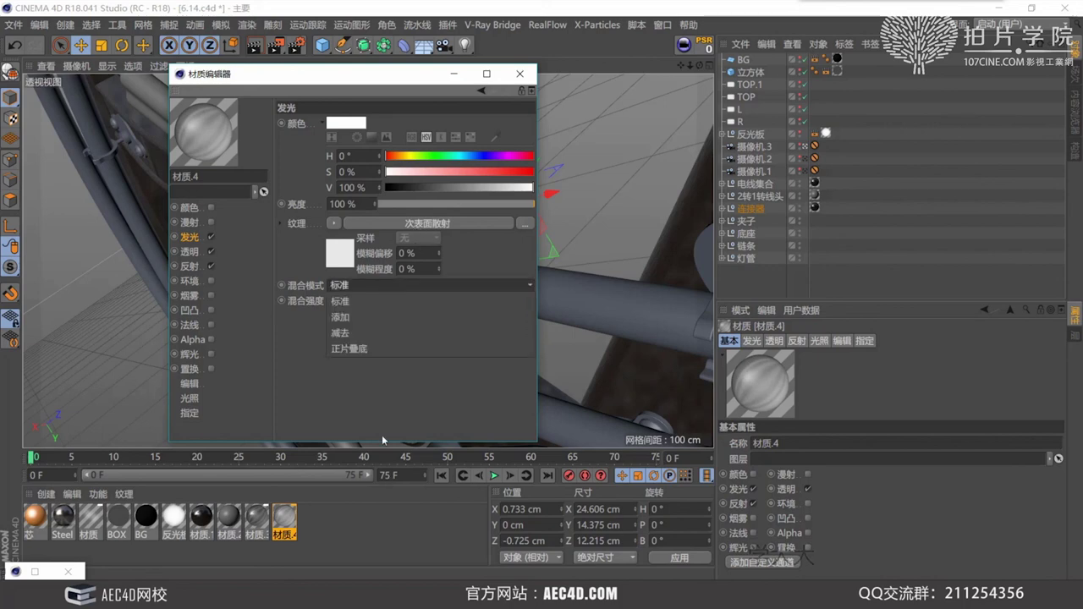
pyautogui.click(384, 318)
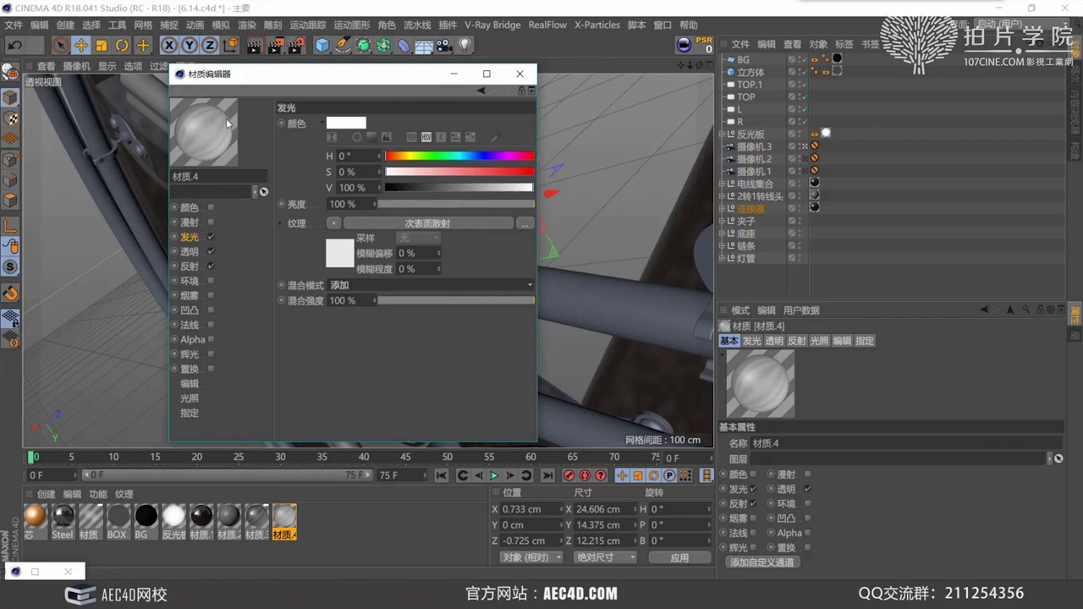
# - Toggle the luminance channel of 材质.4 off and back on to compare its preview, and close the material editor
pyautogui.click(211, 238)
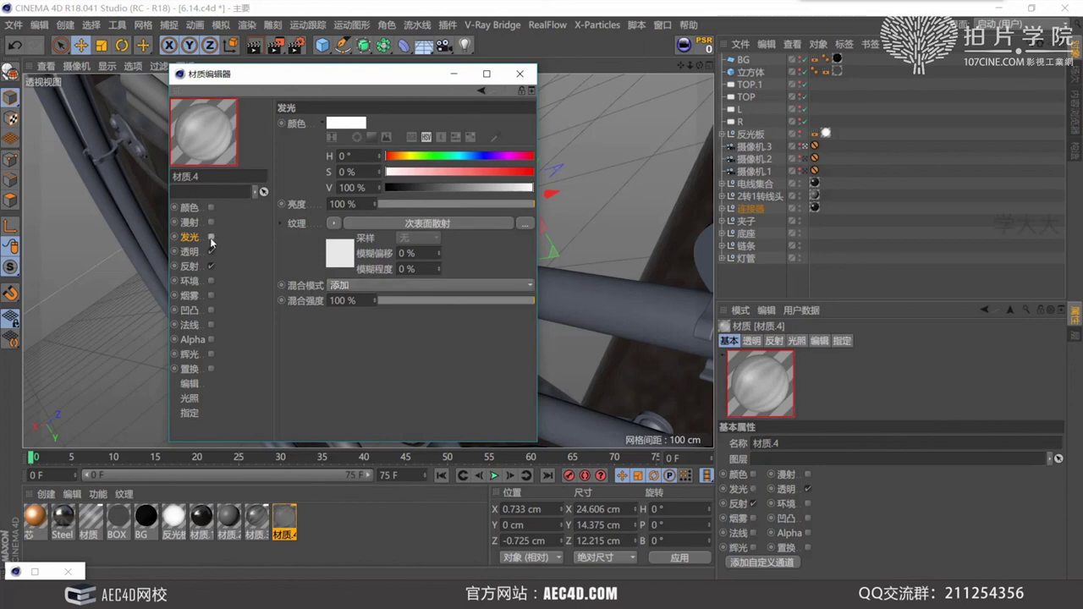
pyautogui.click(211, 237)
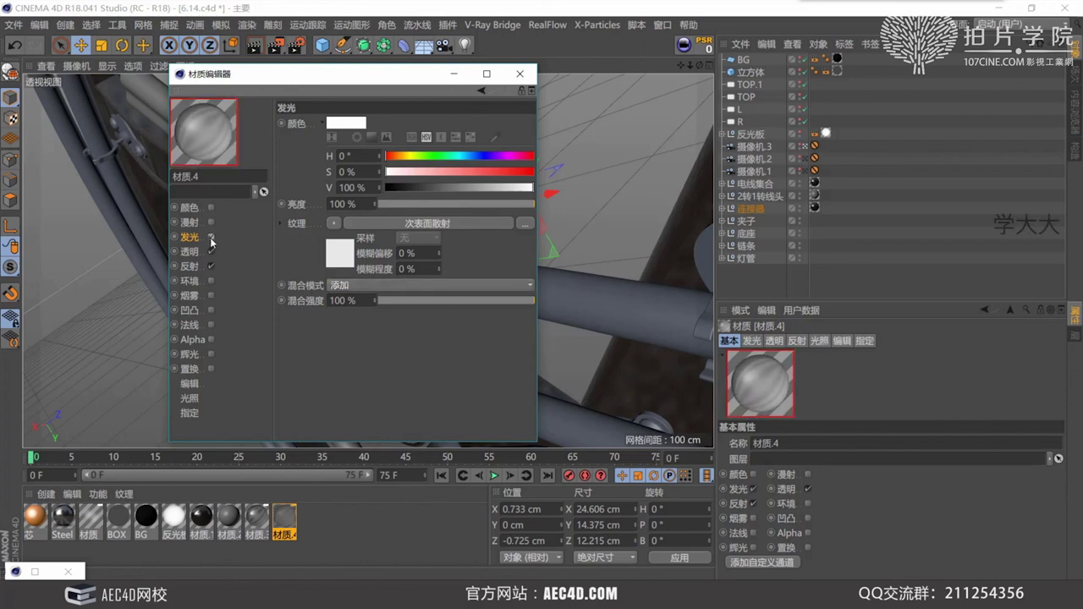
pyautogui.click(519, 73)
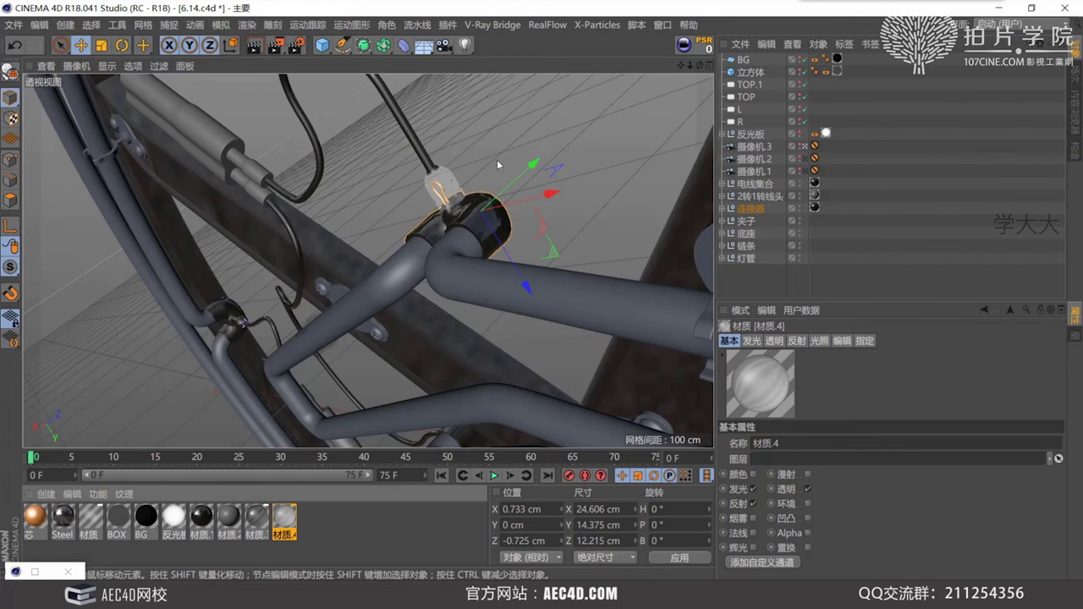
# - Render the region to the picture viewer, compare the new cap render with the previous one in the history, and minimize the viewer
pyautogui.hotkey('shift', 'r')
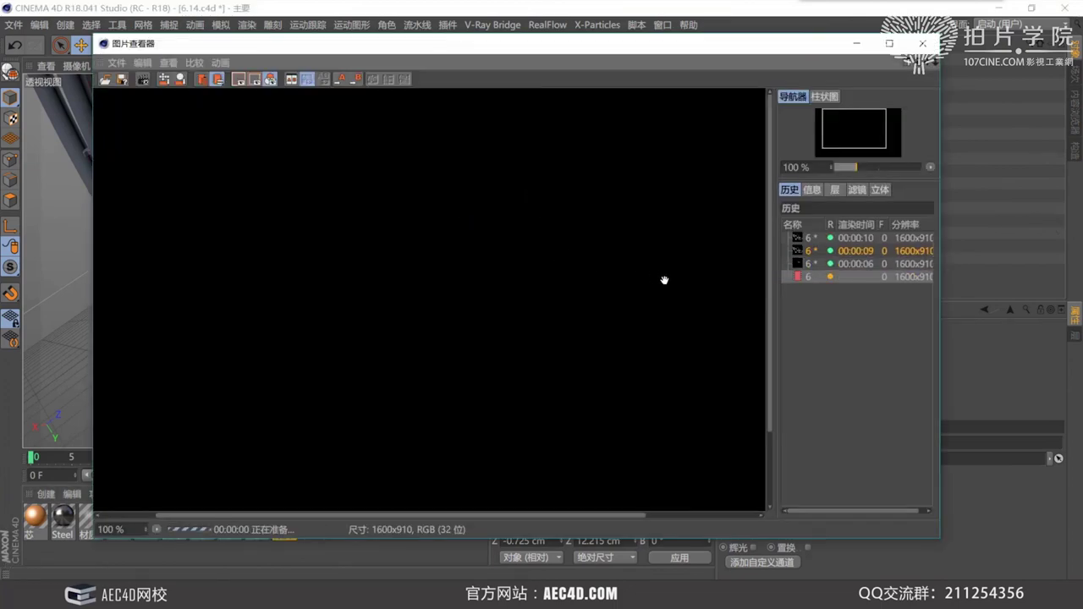
pyautogui.click(842, 264)
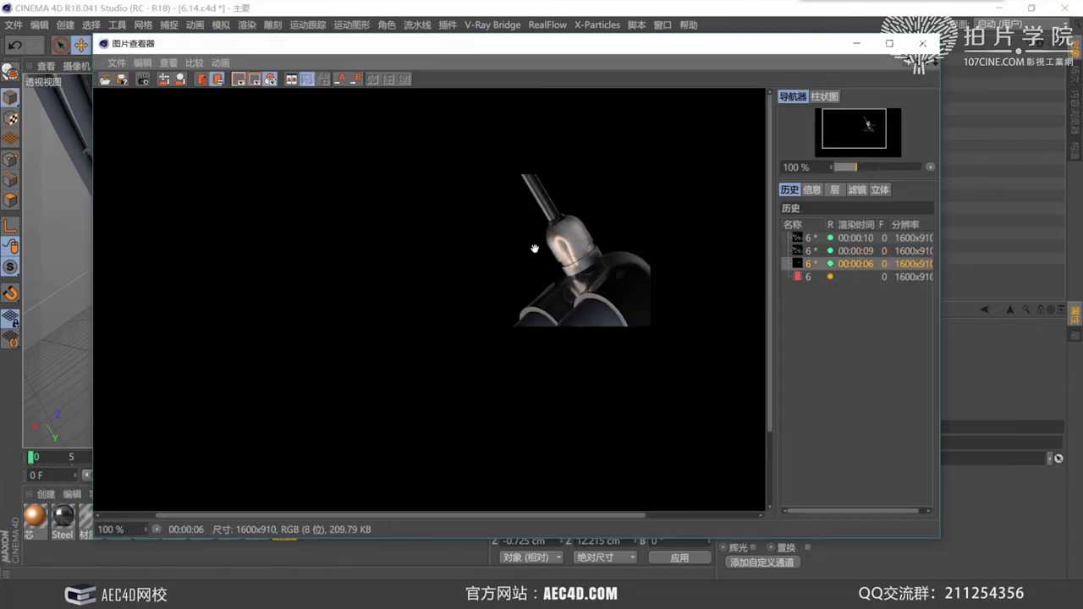
pyautogui.click(844, 277)
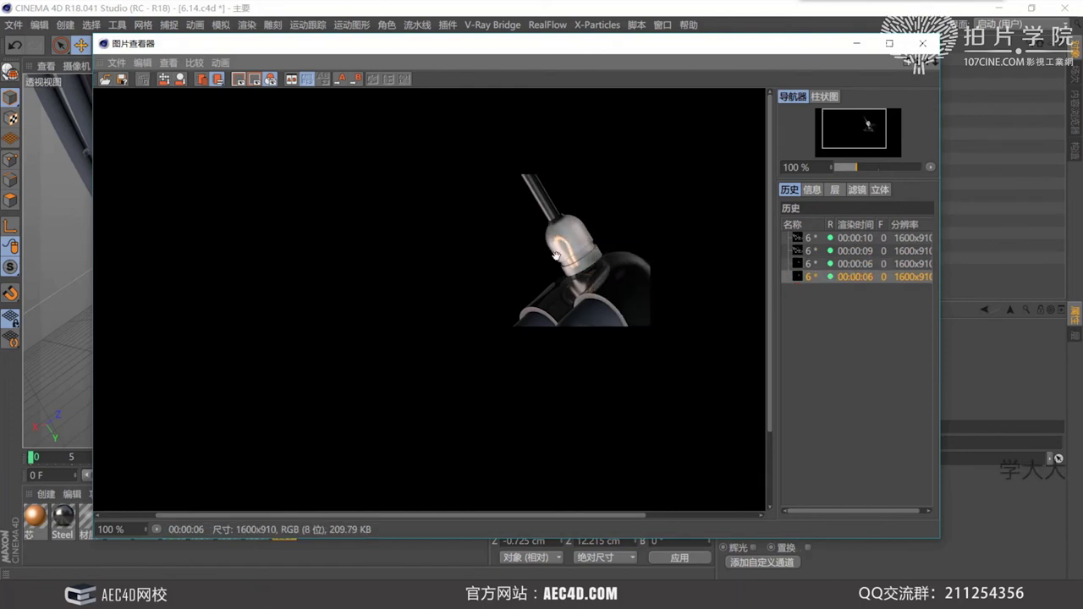
pyautogui.click(844, 268)
pyautogui.click(849, 277)
pyautogui.click(858, 44)
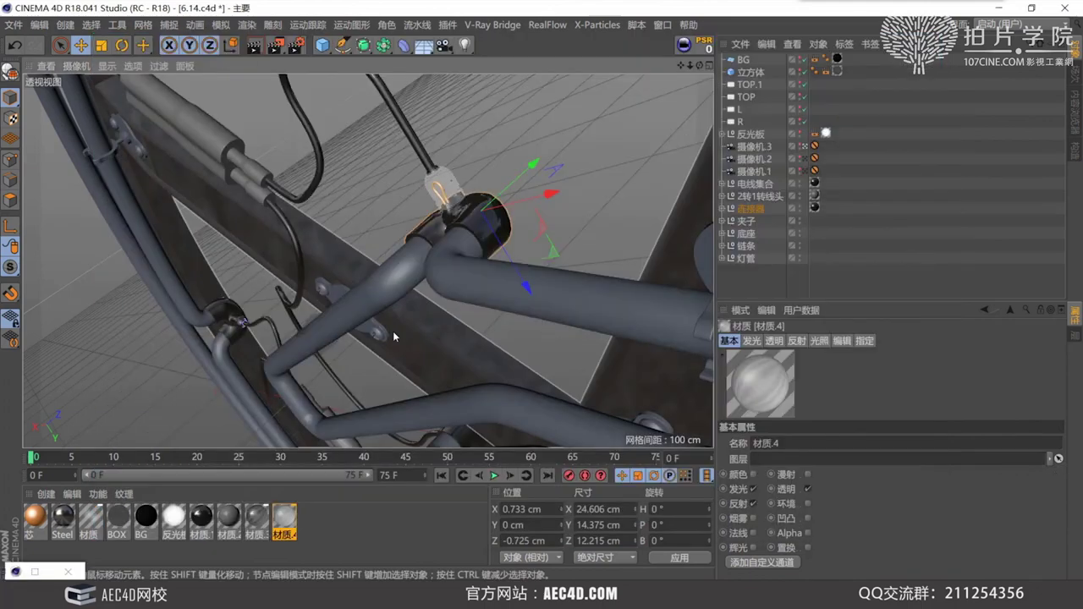
# - Reopen 材质.4 in the material editor to continue adjusting the cap material
pyautogui.doubleClick(284, 516)
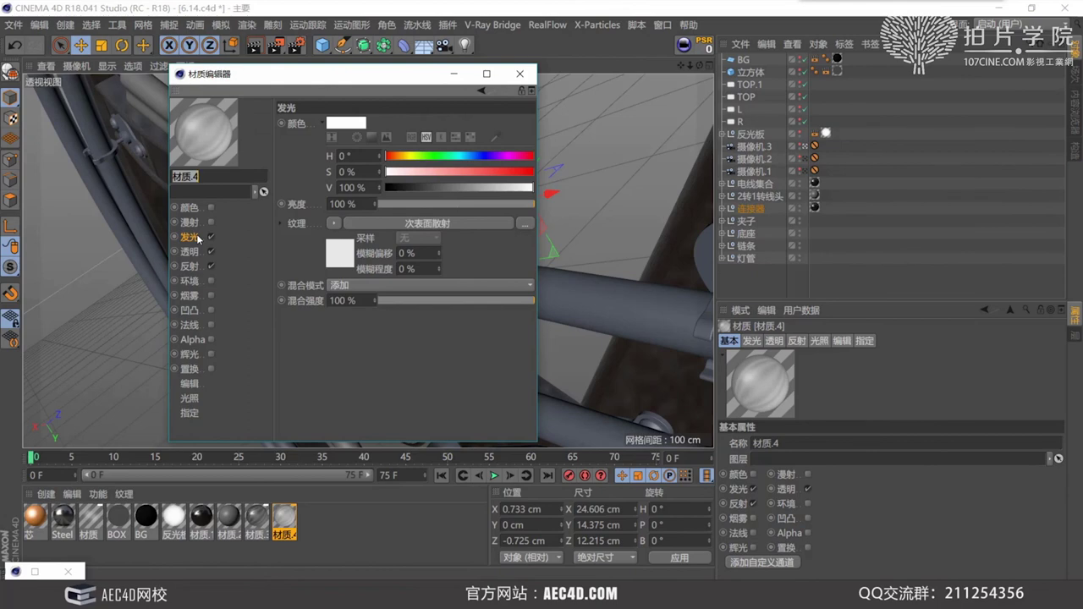